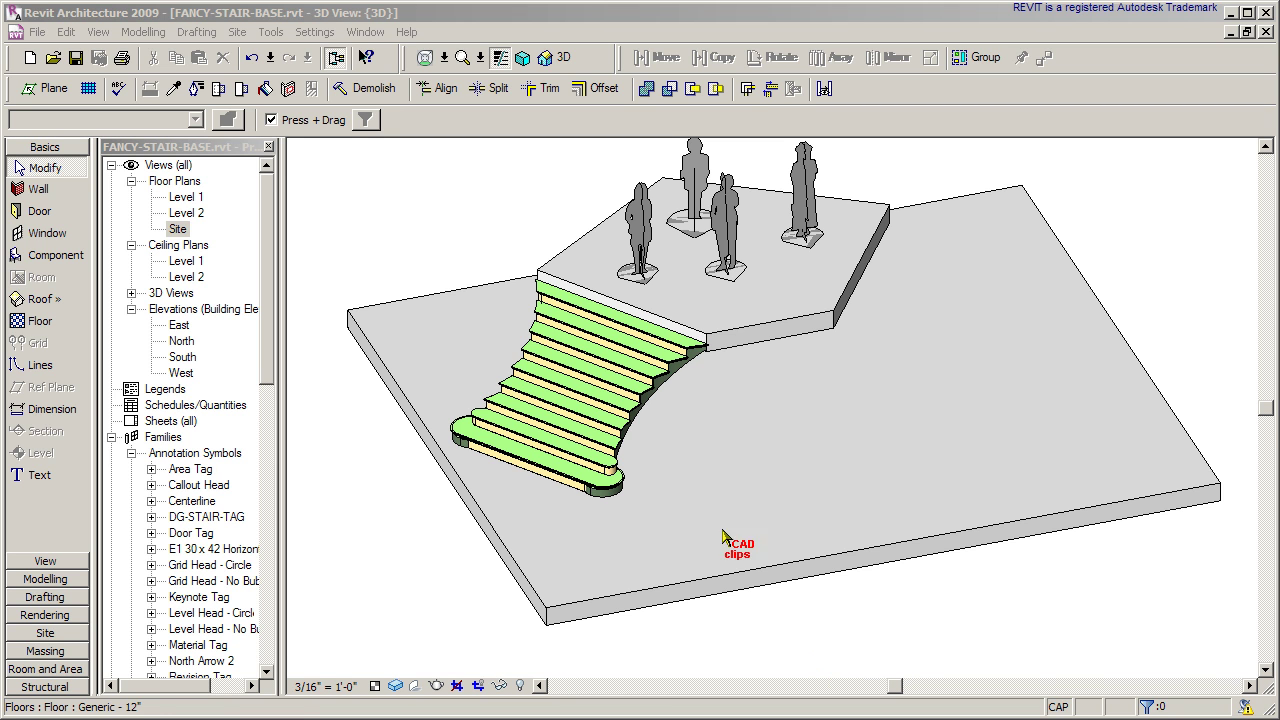
Examine the curved stair and its rounded bottom steps from different distances and angles in the 3D view
left_click(502, 248)
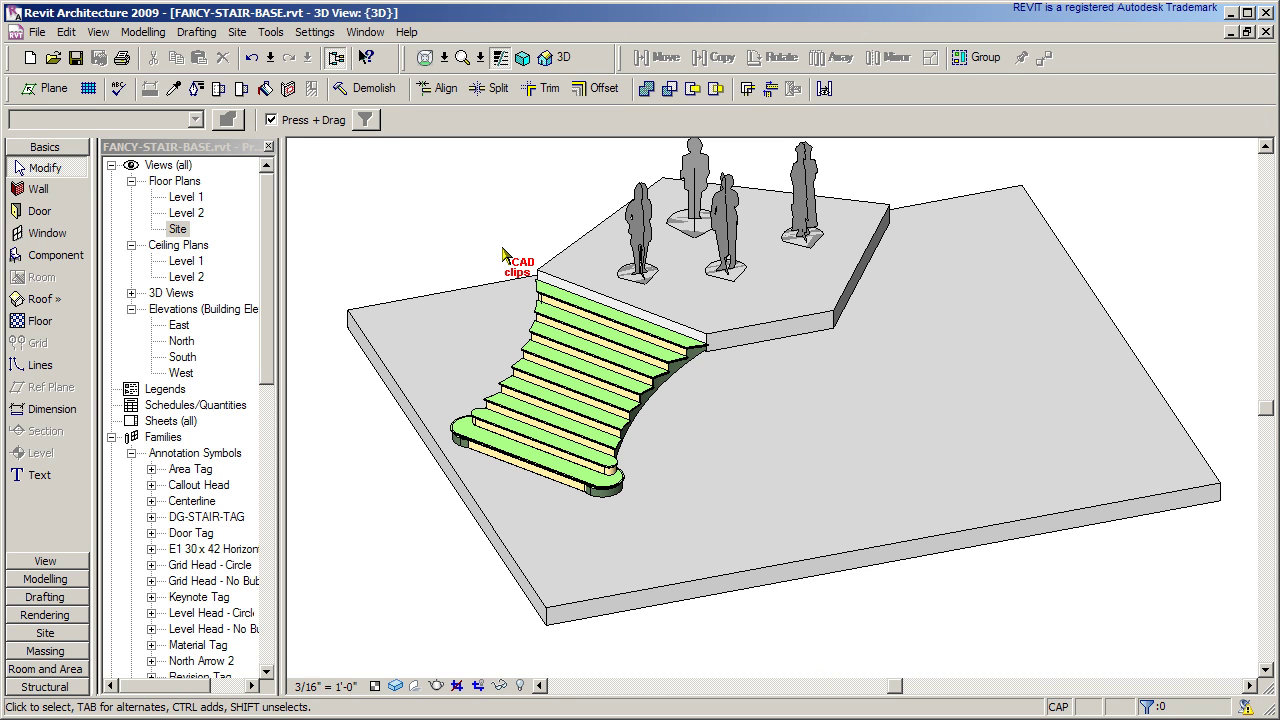
scroll(605, 491, "up", 4)
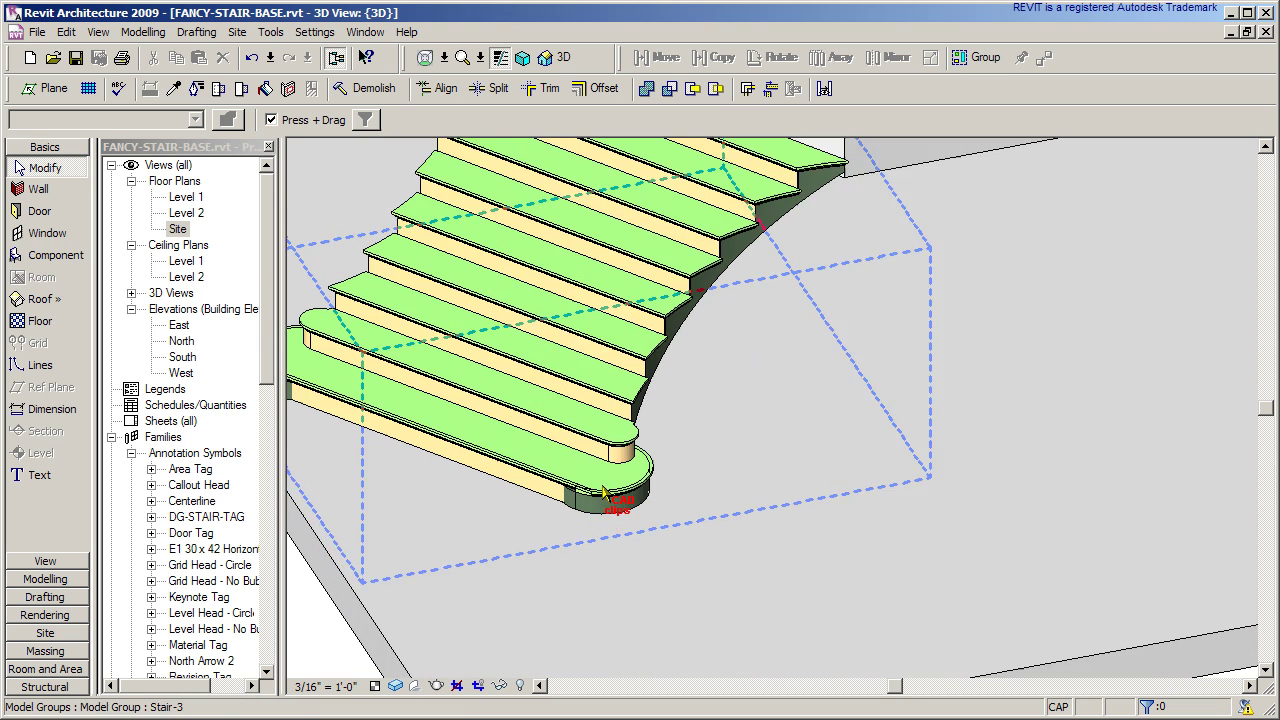
scroll(605, 491, "up", 2)
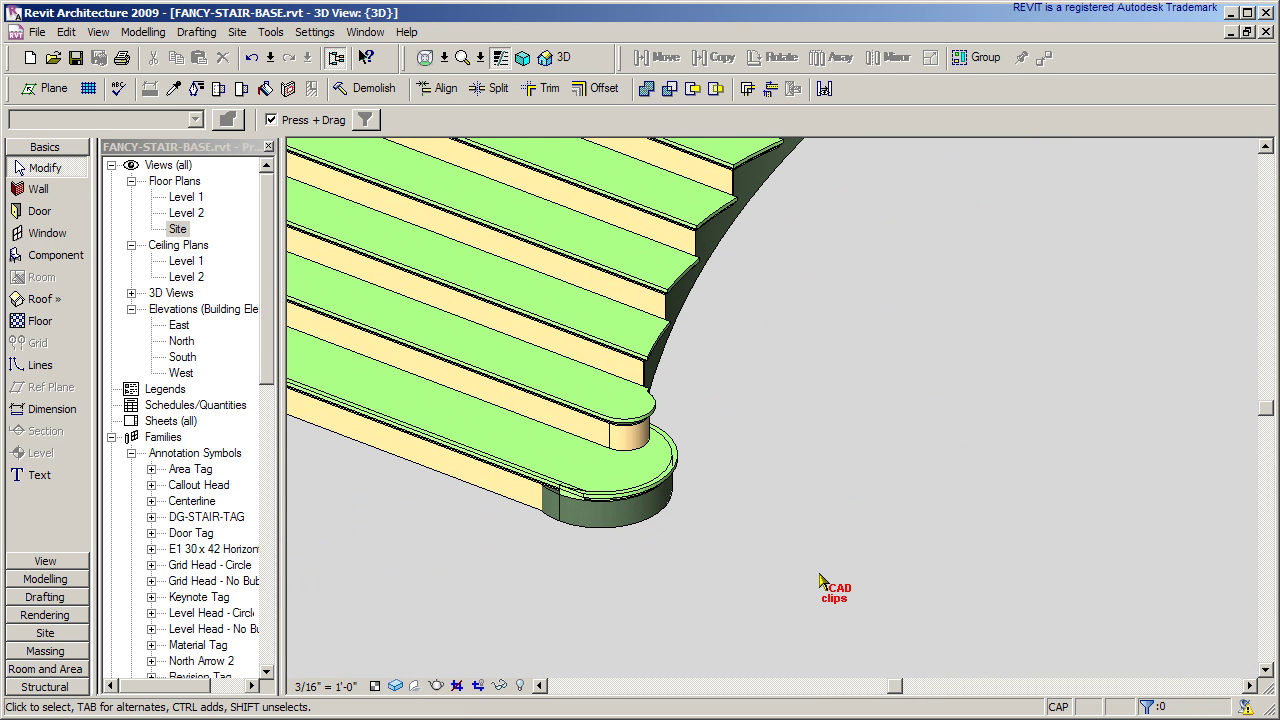
scroll(813, 572, "down", 1)
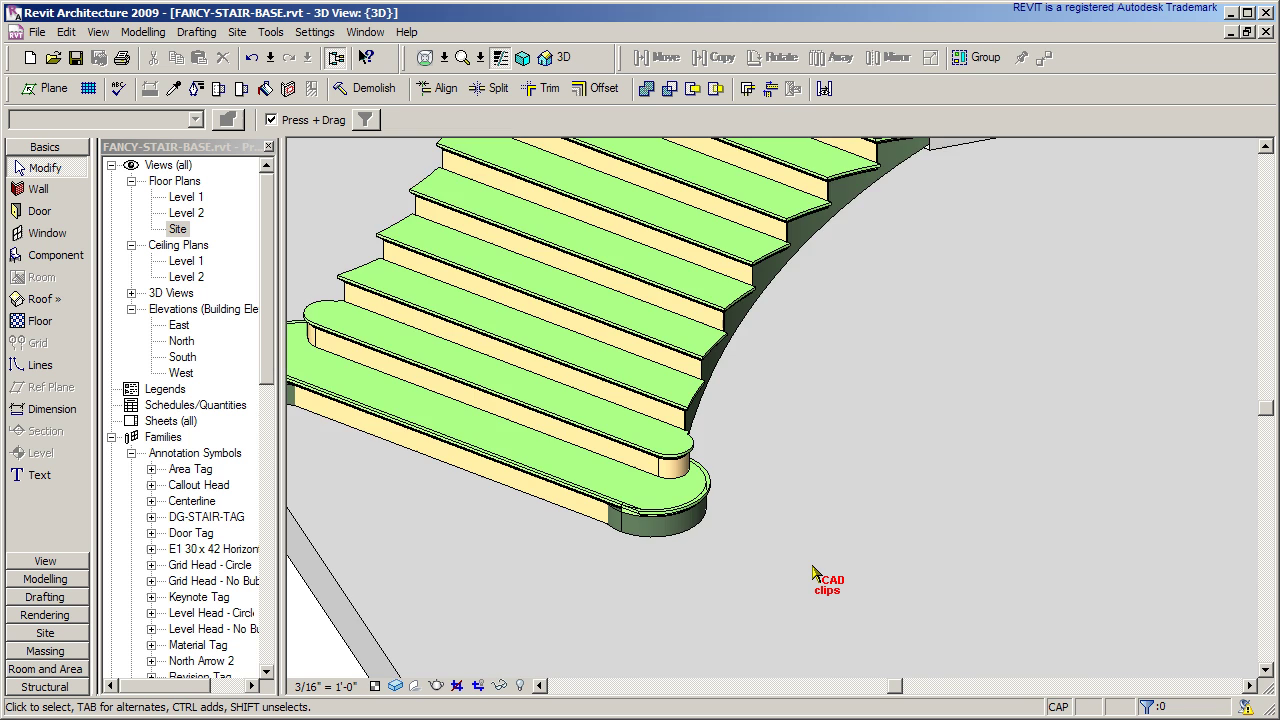
scroll(813, 572, "down", 3)
scroll(855, 563, "down", 1)
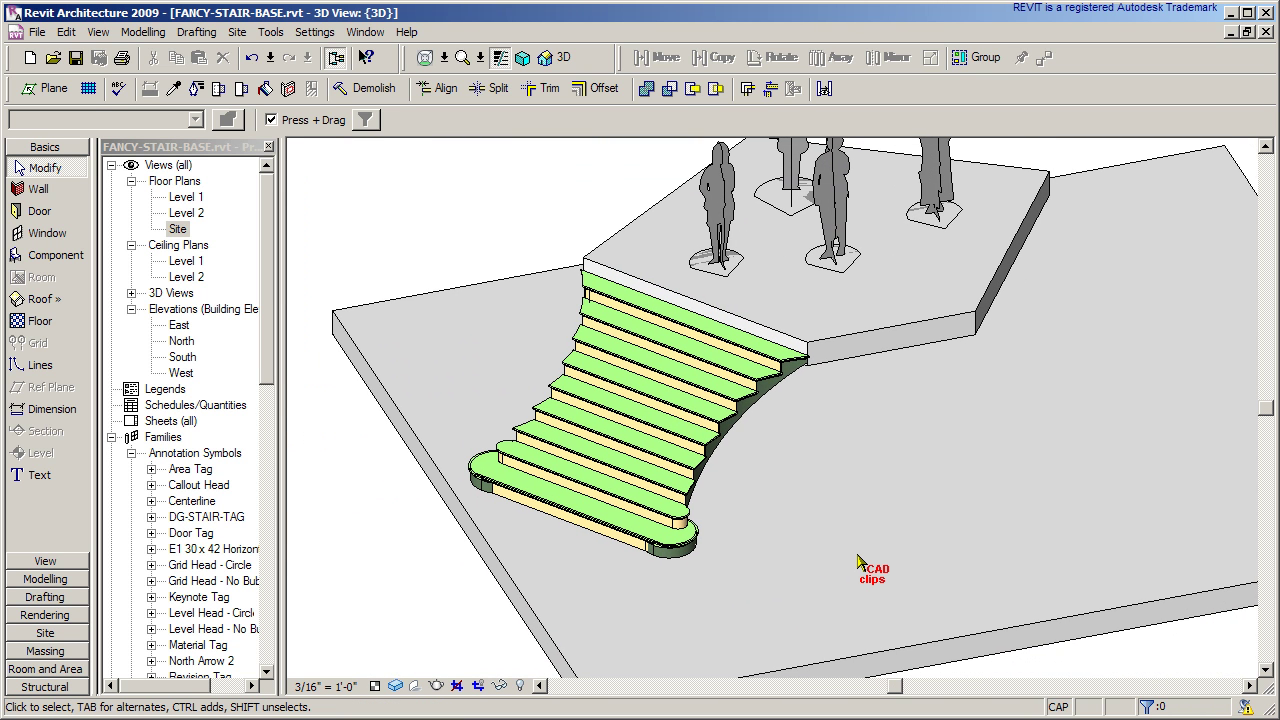
middle_click_drag(842, 563, 797, 551, "shift")
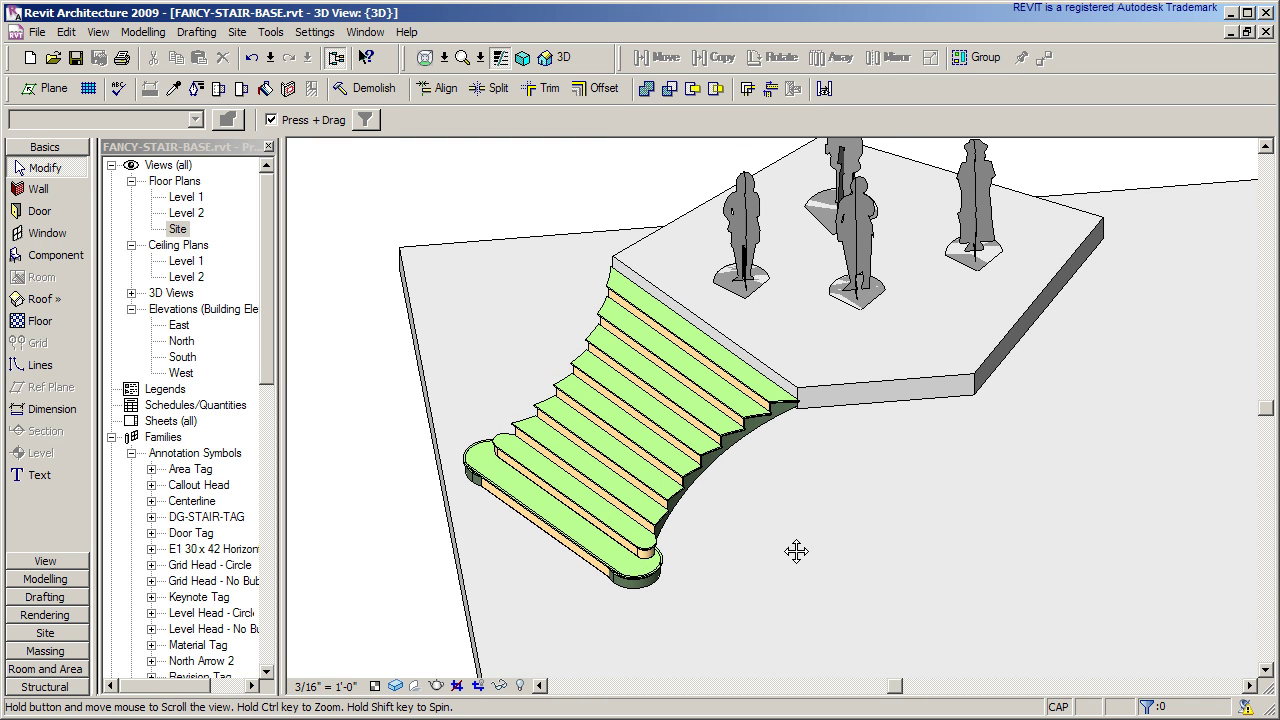
Ungroup the Stair-3 model group into separate stair elements
left_click(694, 484)
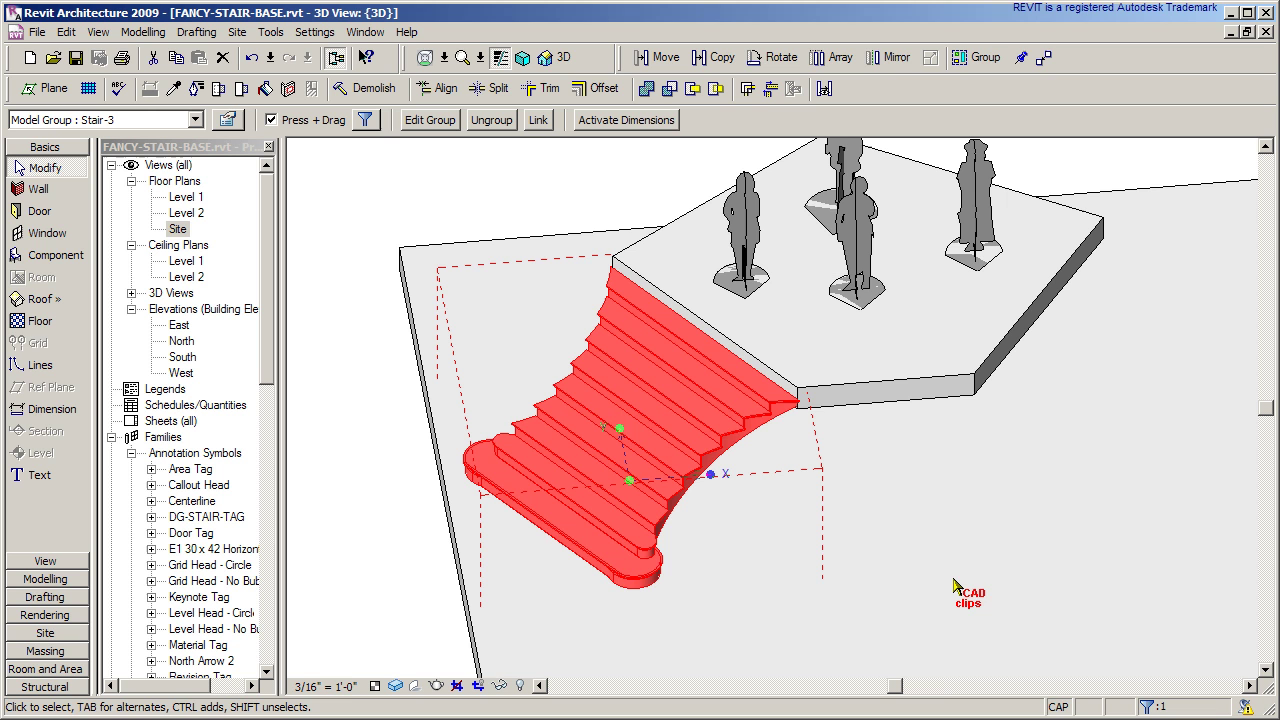
left_click(491, 120)
left_click(980, 565)
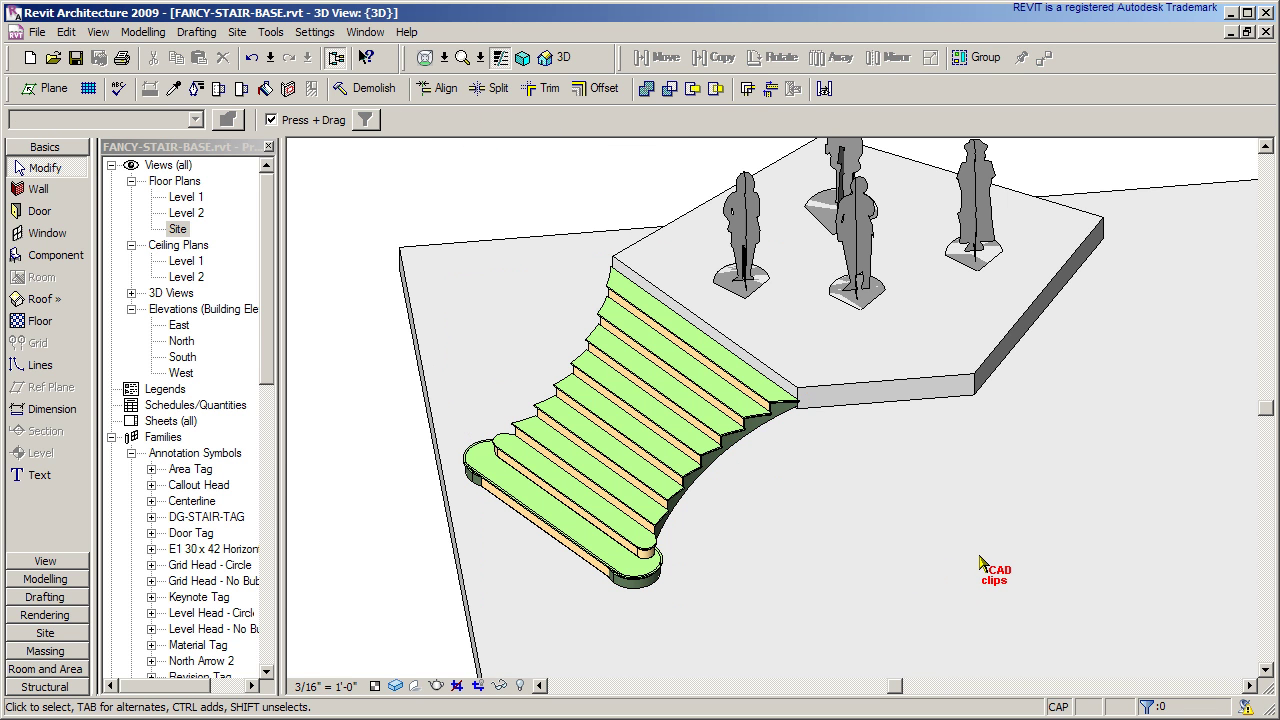
Inspect the rounded bottom step and the upper curved flight as separate stair elements
middle_click_drag(805, 572, 712, 532, "shift")
left_click(654, 580)
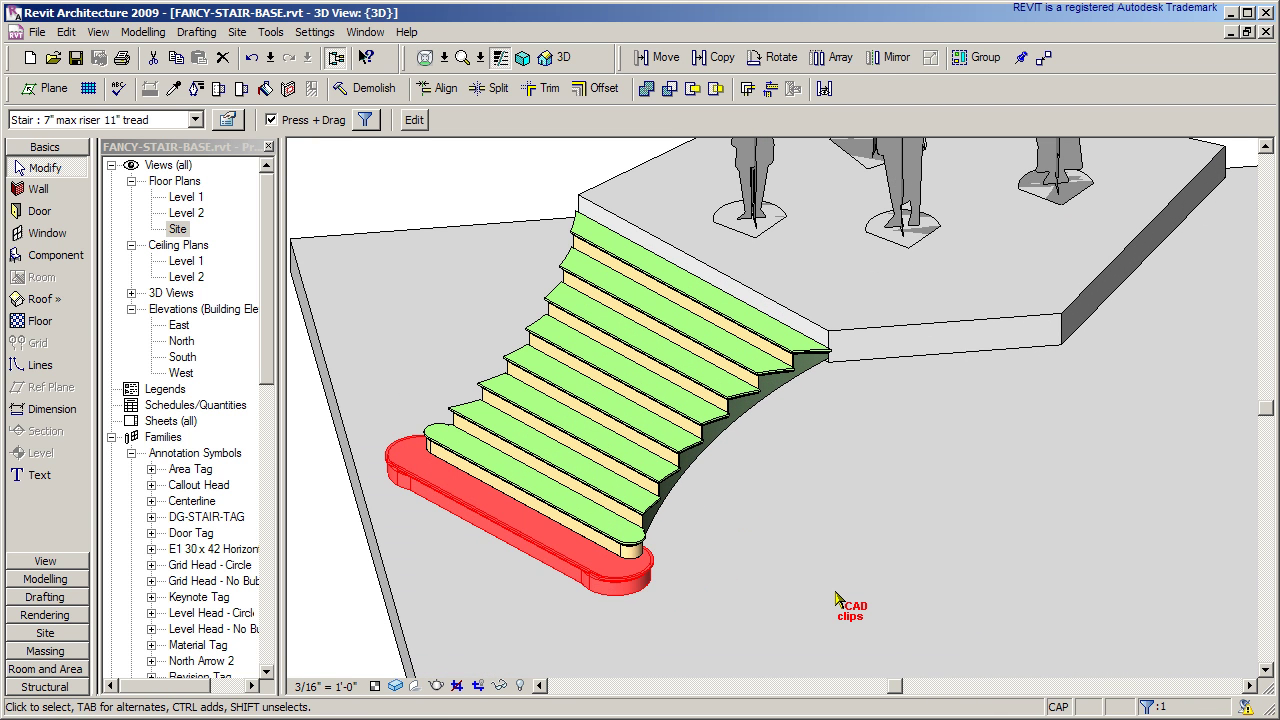
left_click(836, 598)
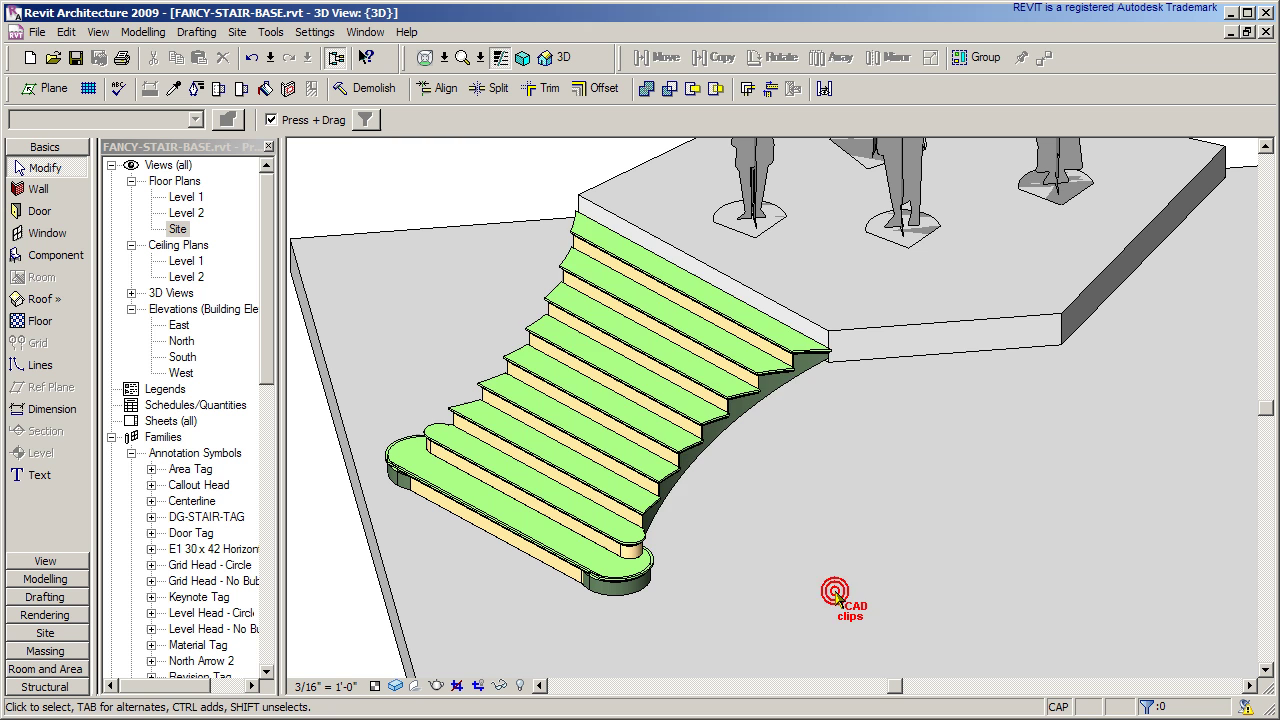
left_click(806, 538)
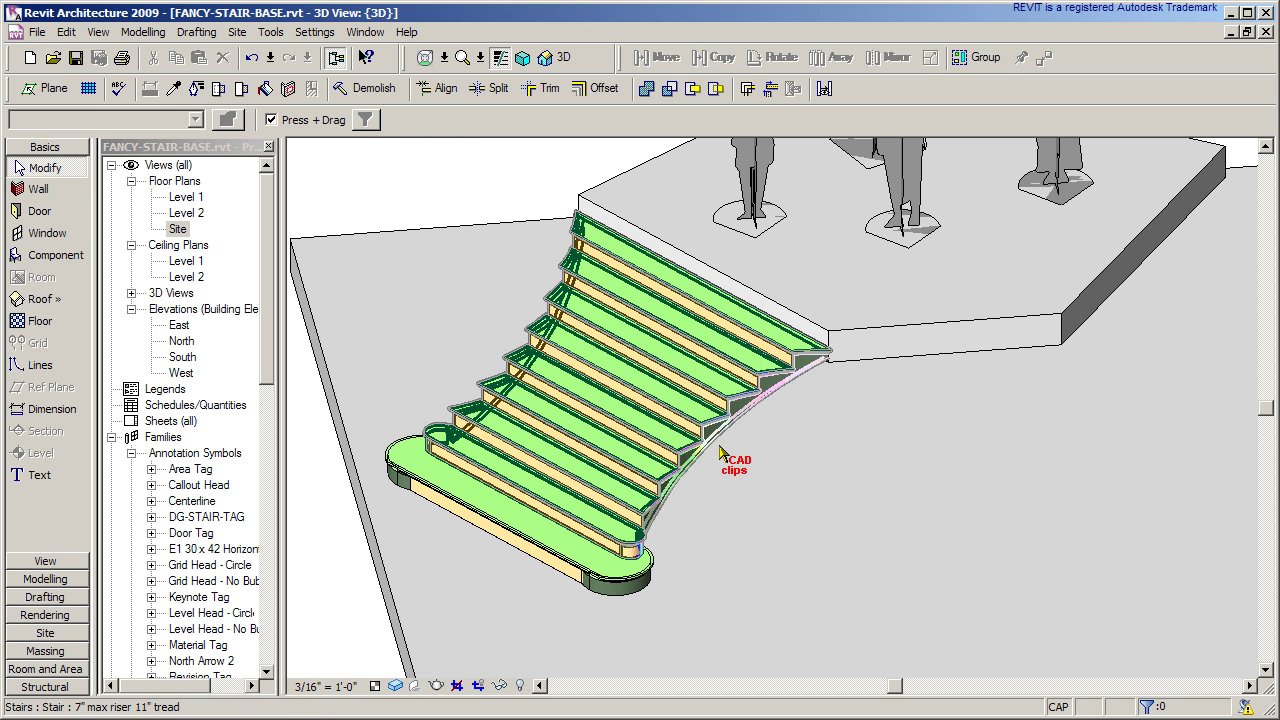
left_click(853, 546)
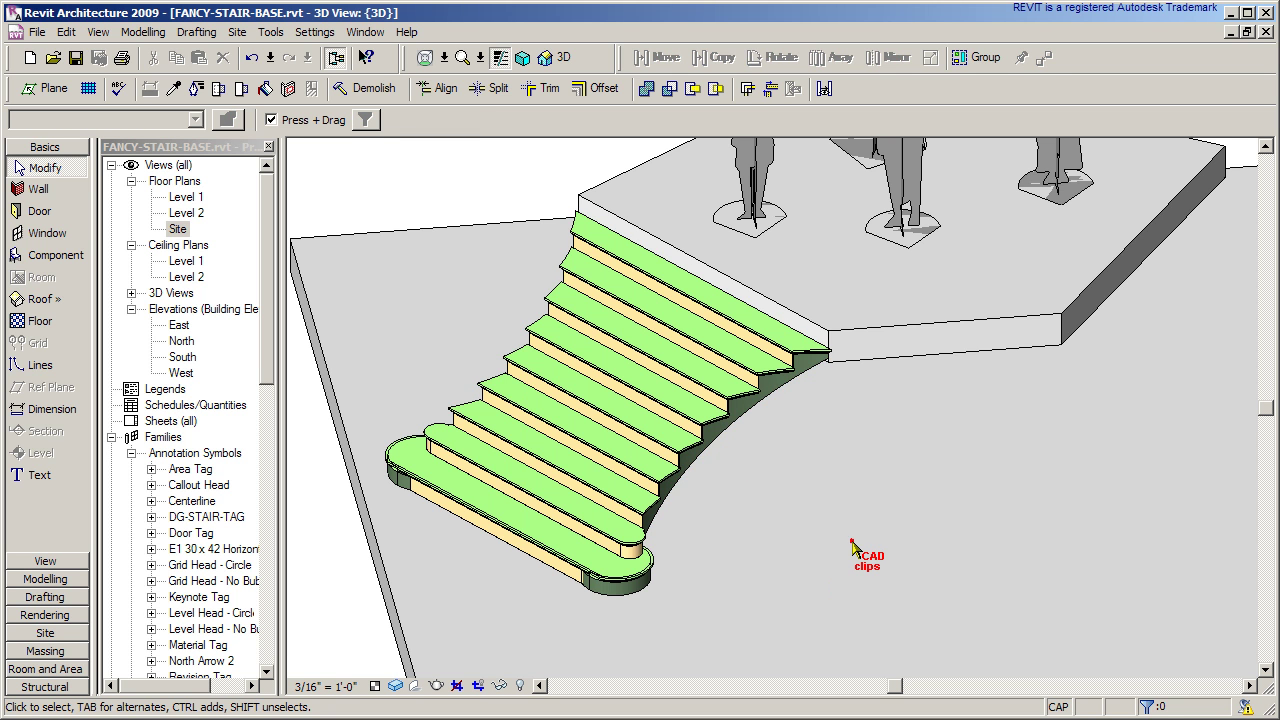
Edit the sketch of the upper curved flight and show it in the Level 1 floor plan
left_click(754, 493)
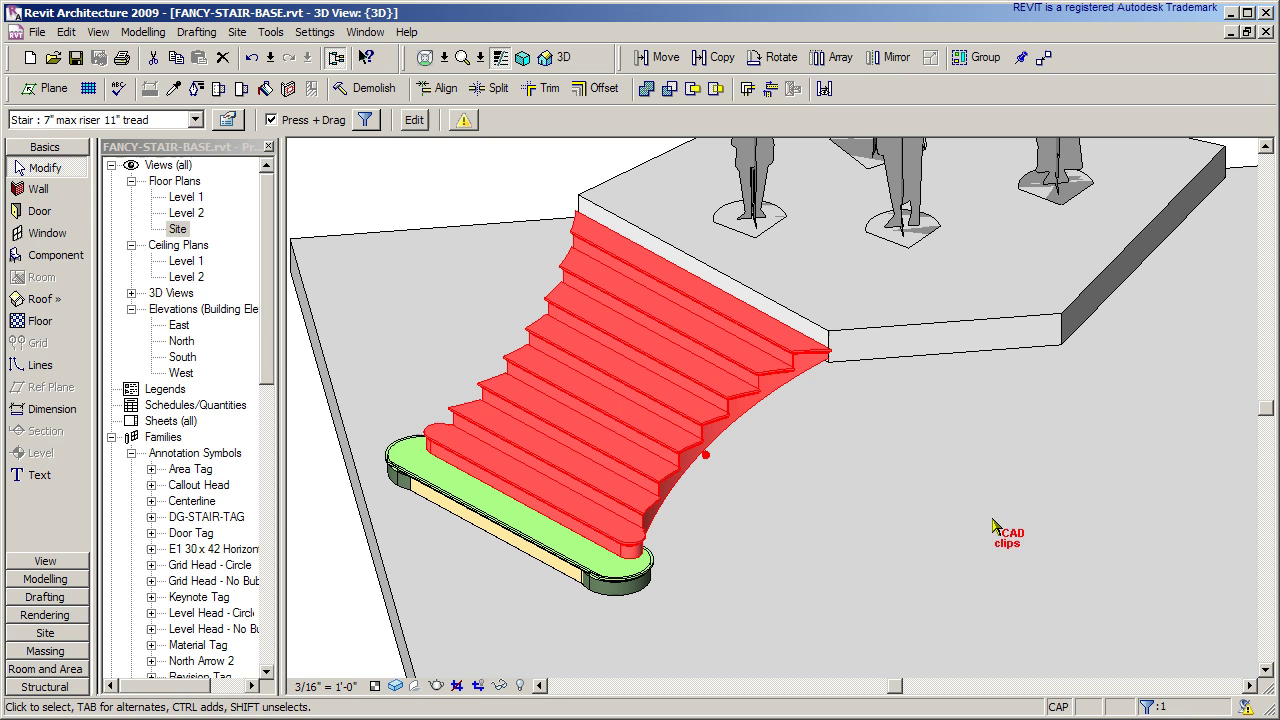
left_click(392, 119)
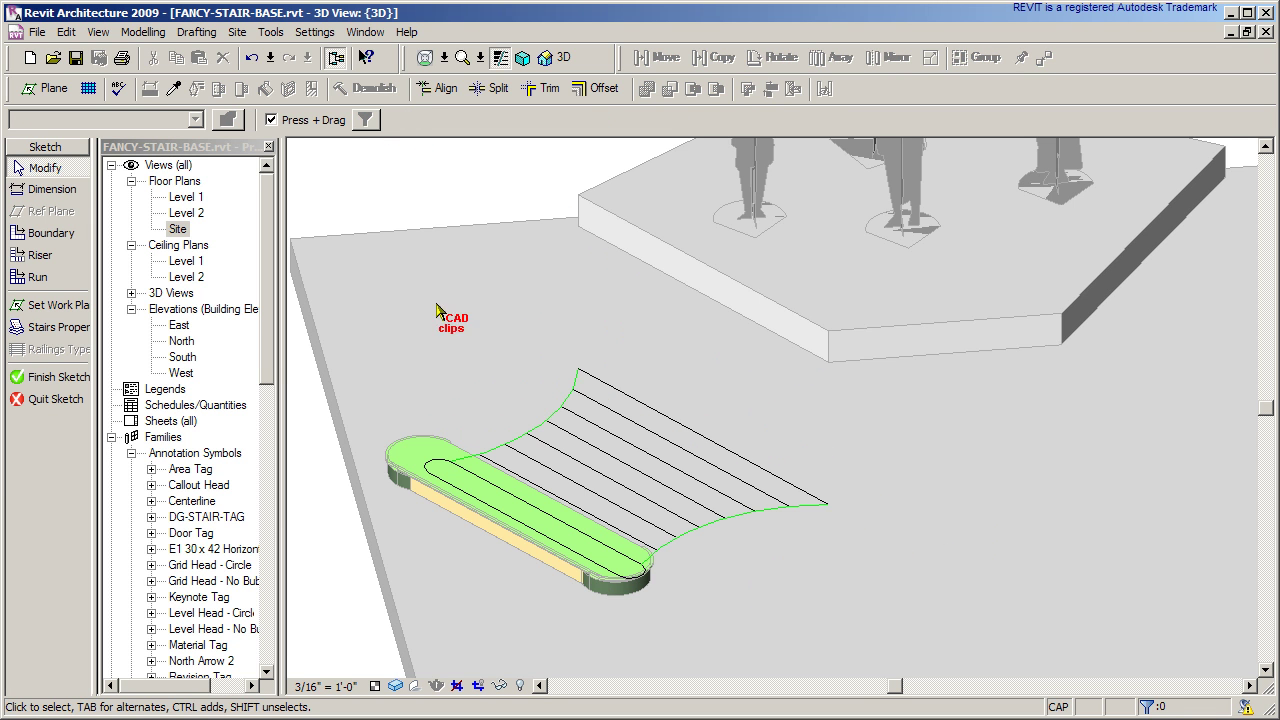
double_click(190, 198)
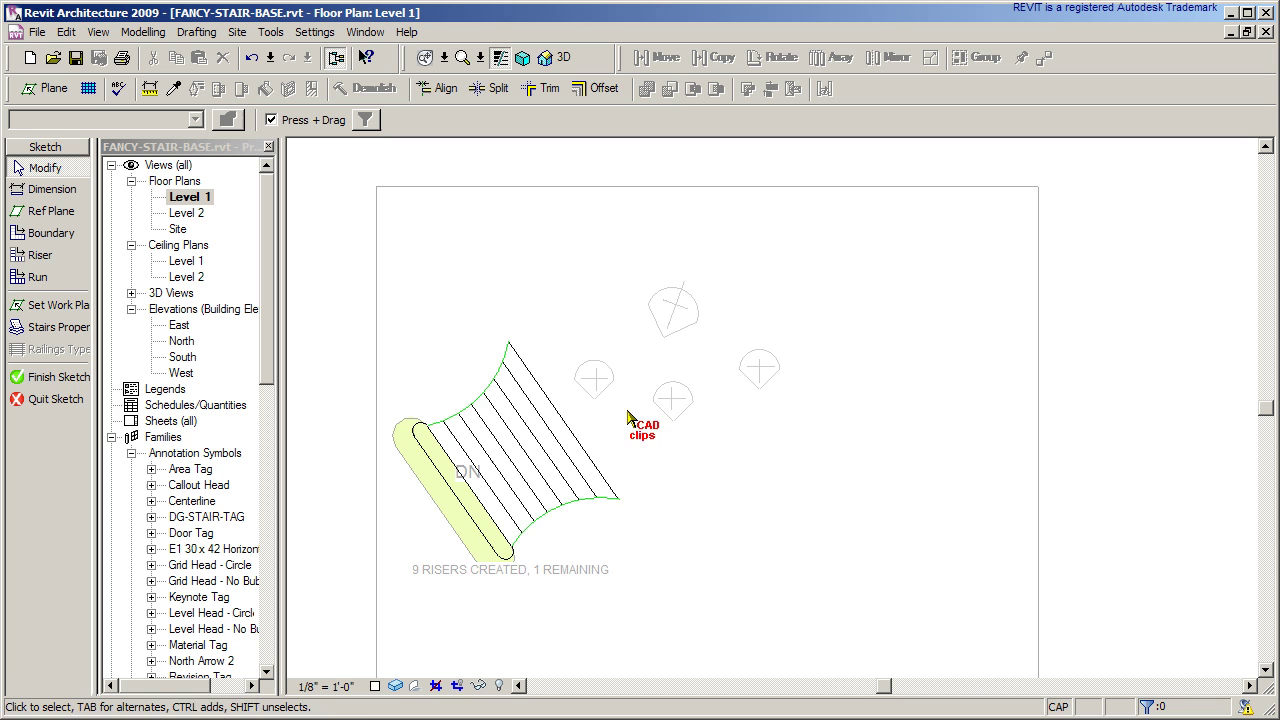
Inspect the two curved boundary lines on either side of the stair sketch
scroll(607, 478, "up", 5)
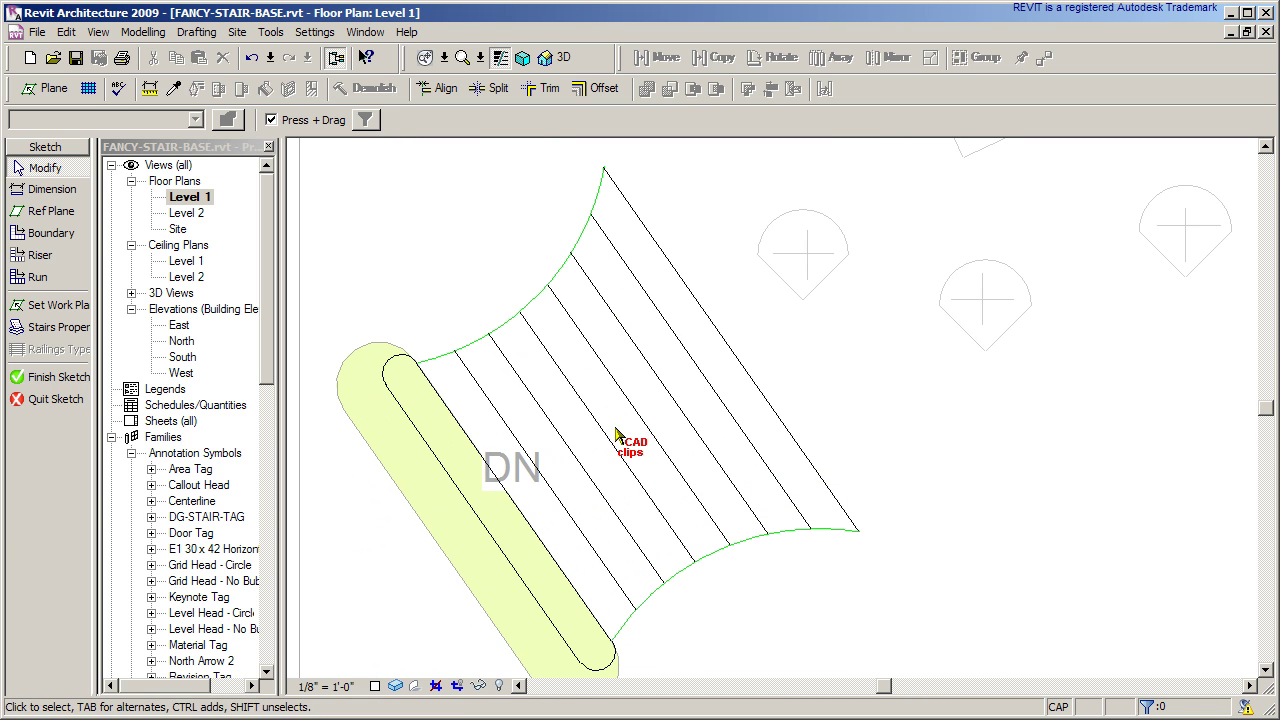
left_click(540, 296)
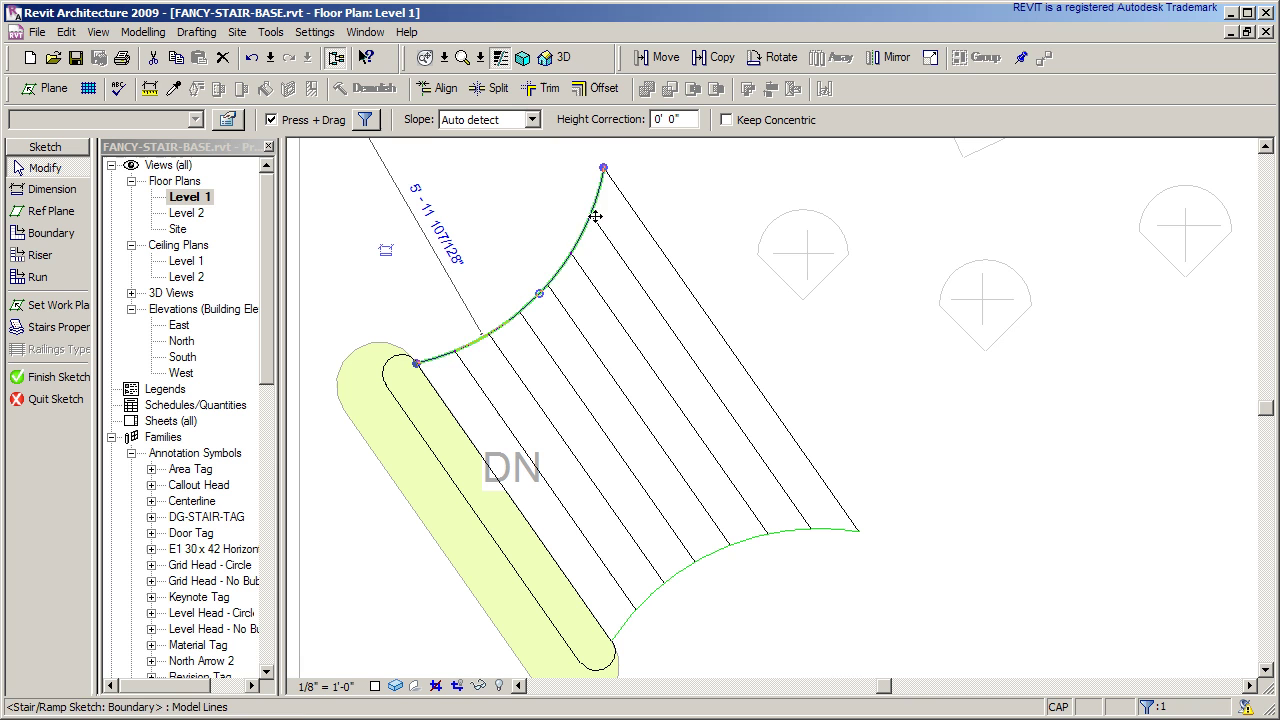
left_click(630, 632)
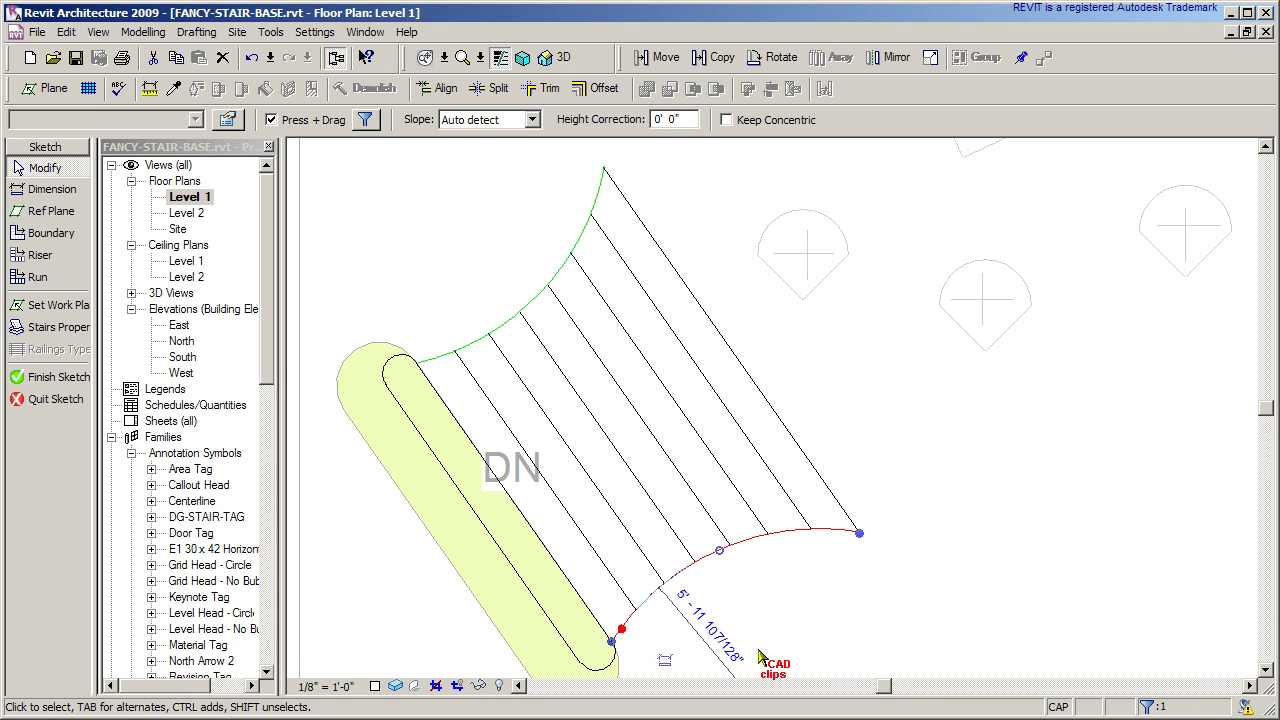
left_click(830, 615)
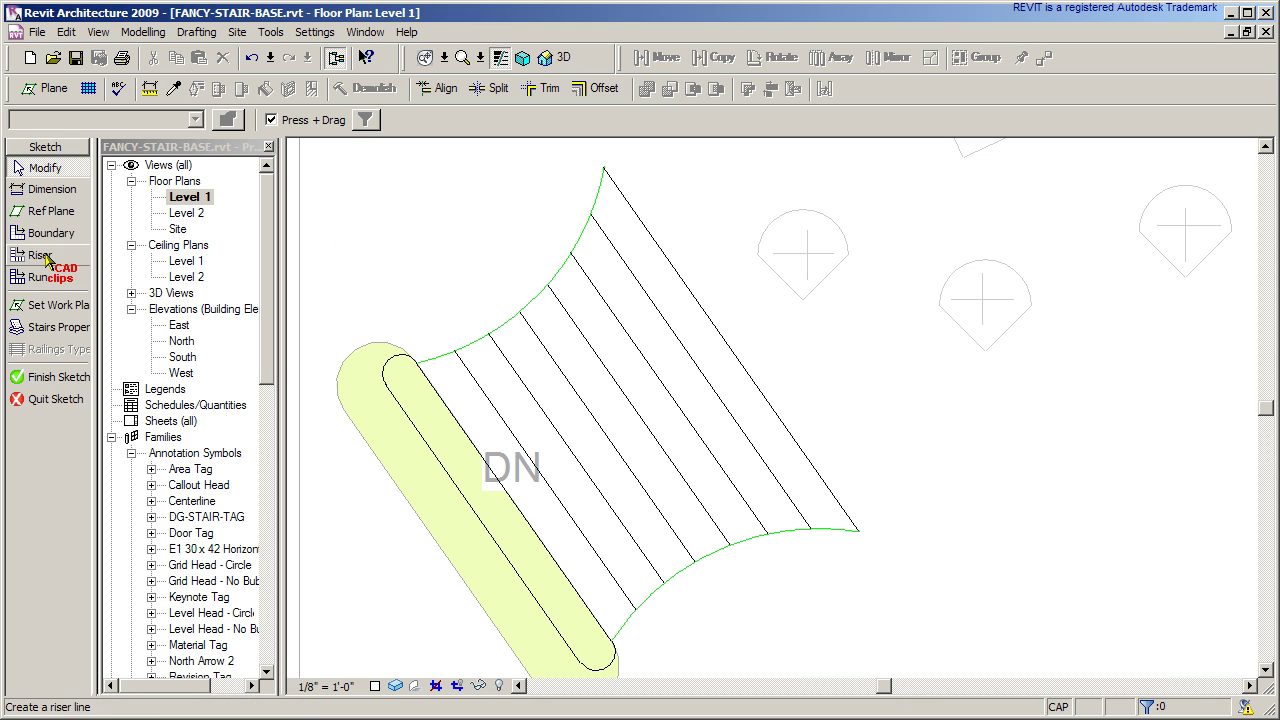
Inspect the spacing of the straight riser lines and the rounded first riser in the stair sketch
left_click(632, 262)
left_click_drag(632, 262, 475, 412)
scroll(475, 405, "up", 3)
middle_click_drag(477, 402, 480, 406)
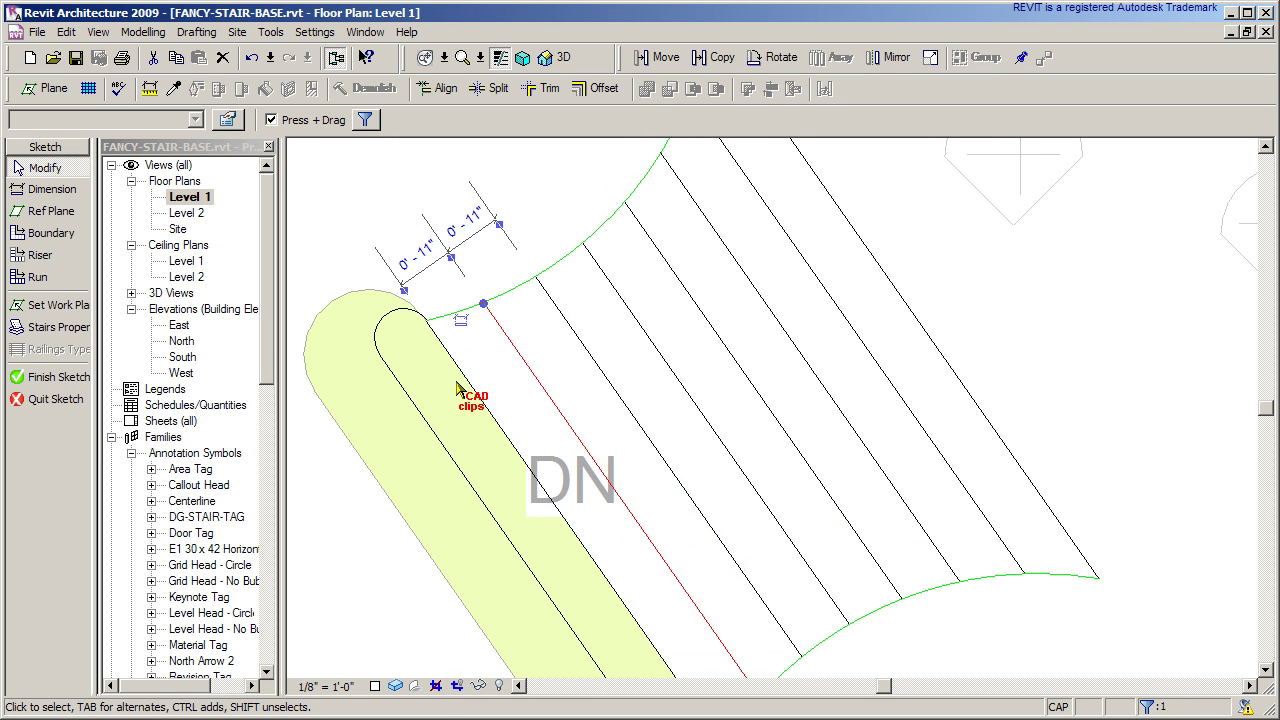
scroll(476, 392, "up", 1)
left_click(416, 430)
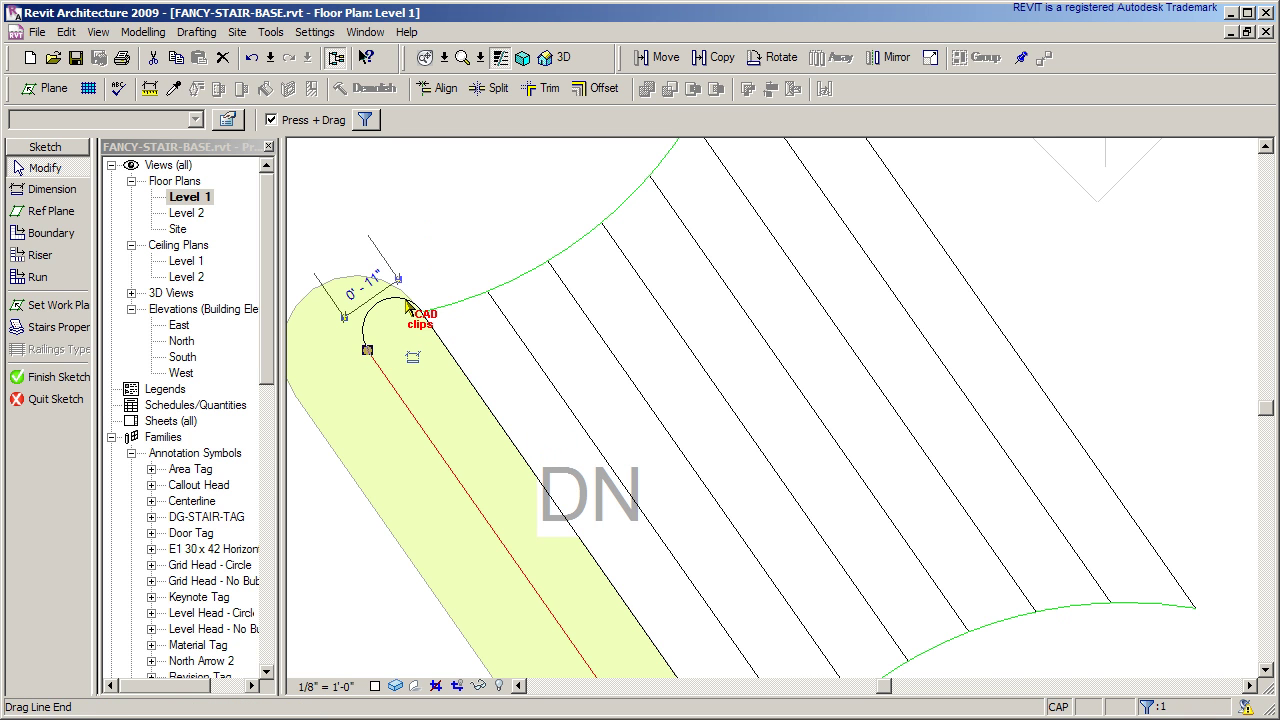
scroll(430, 395, "down", 3)
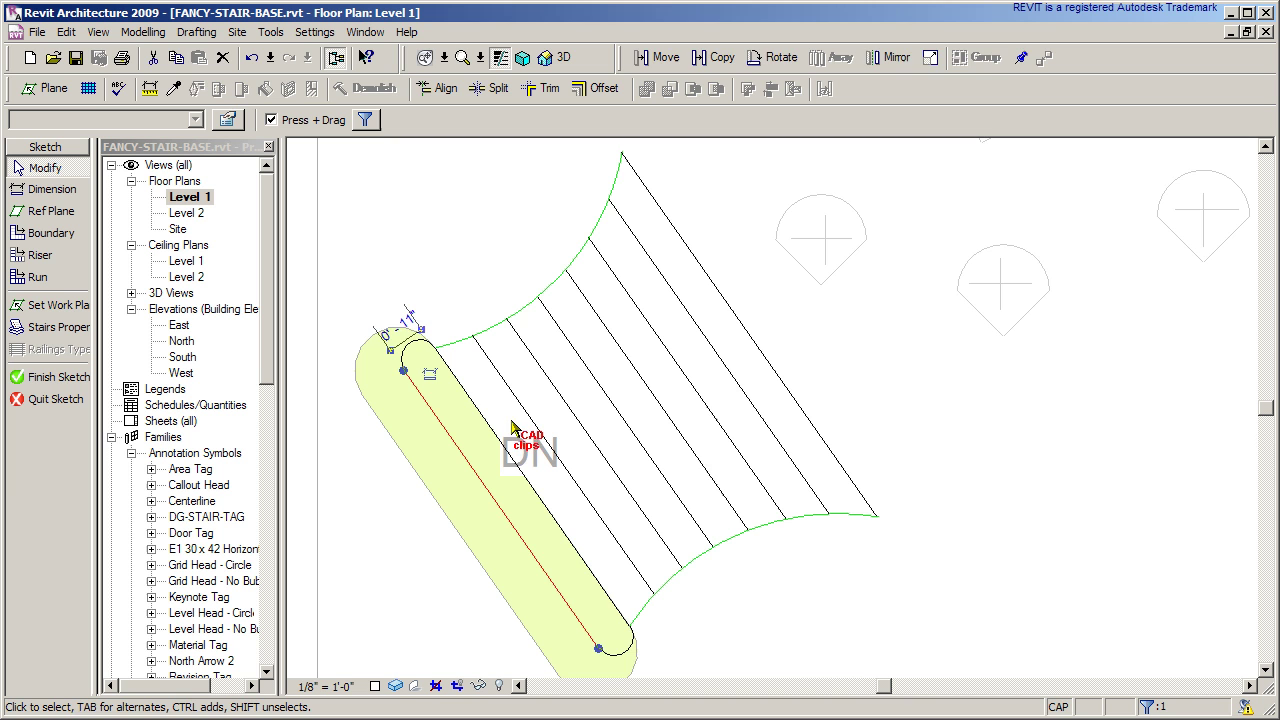
left_click(857, 357)
scroll(857, 357, "down", 2)
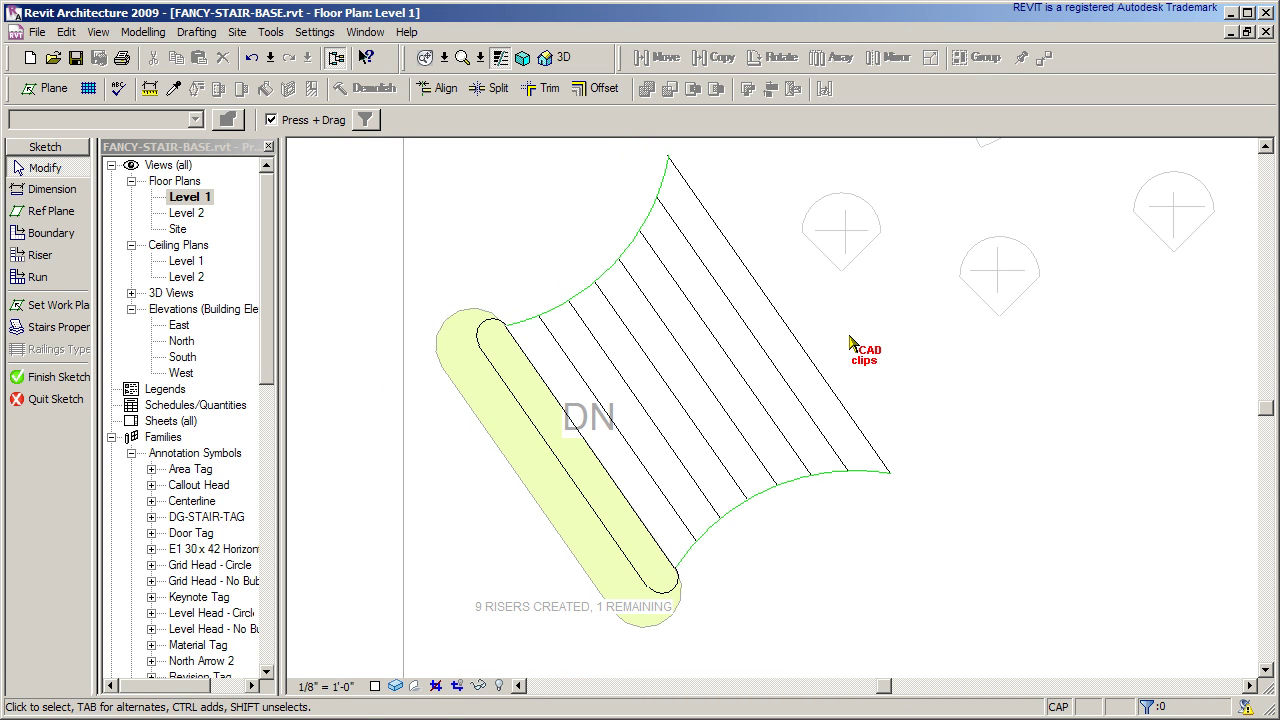
Review the stair's base and top offsets, desired and actual number of risers, and riser height in its instance properties
left_click(70, 327)
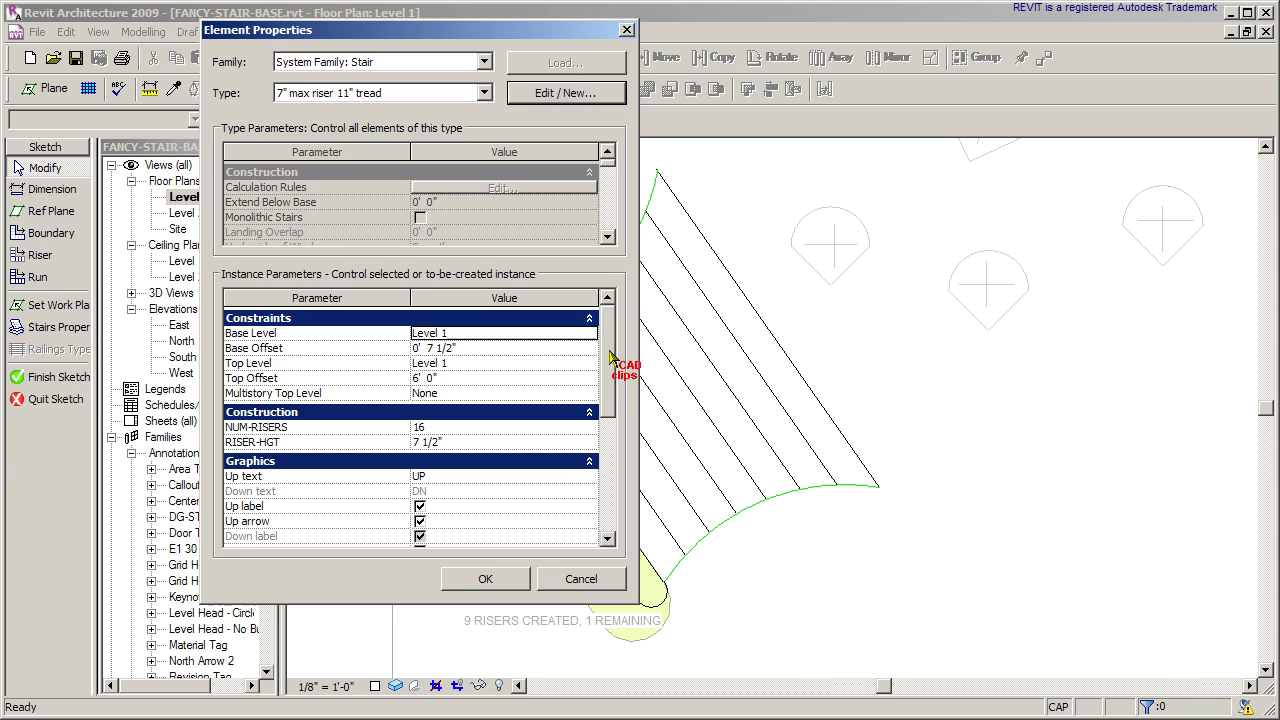
left_click_drag(613, 357, 613, 456)
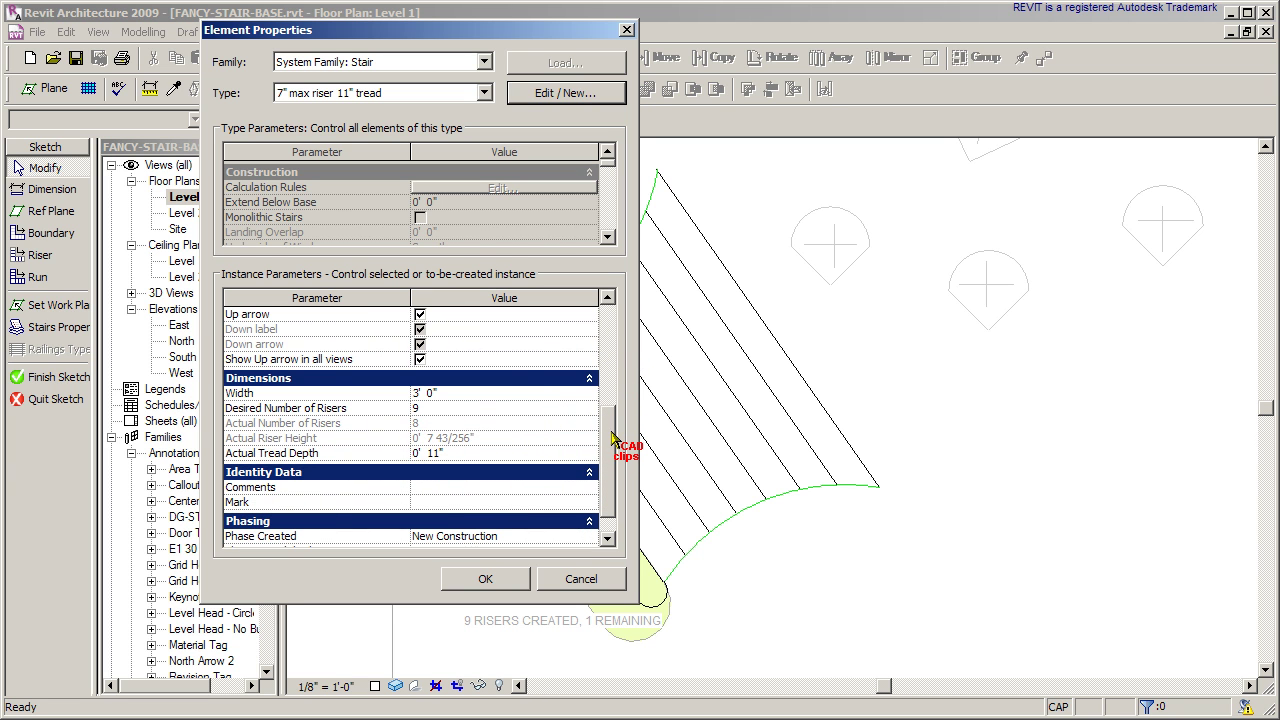
left_click_drag(612, 436, 605, 392)
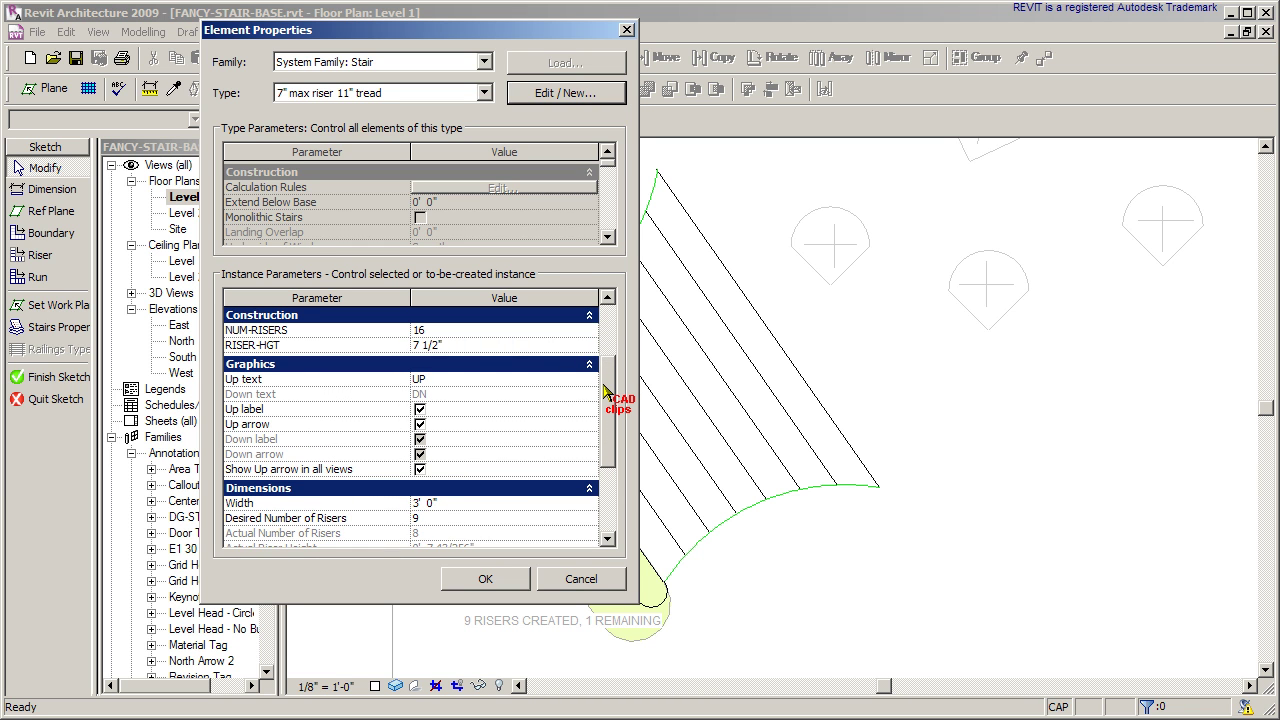
left_click_drag(606, 385, 606, 336)
left_click(483, 347)
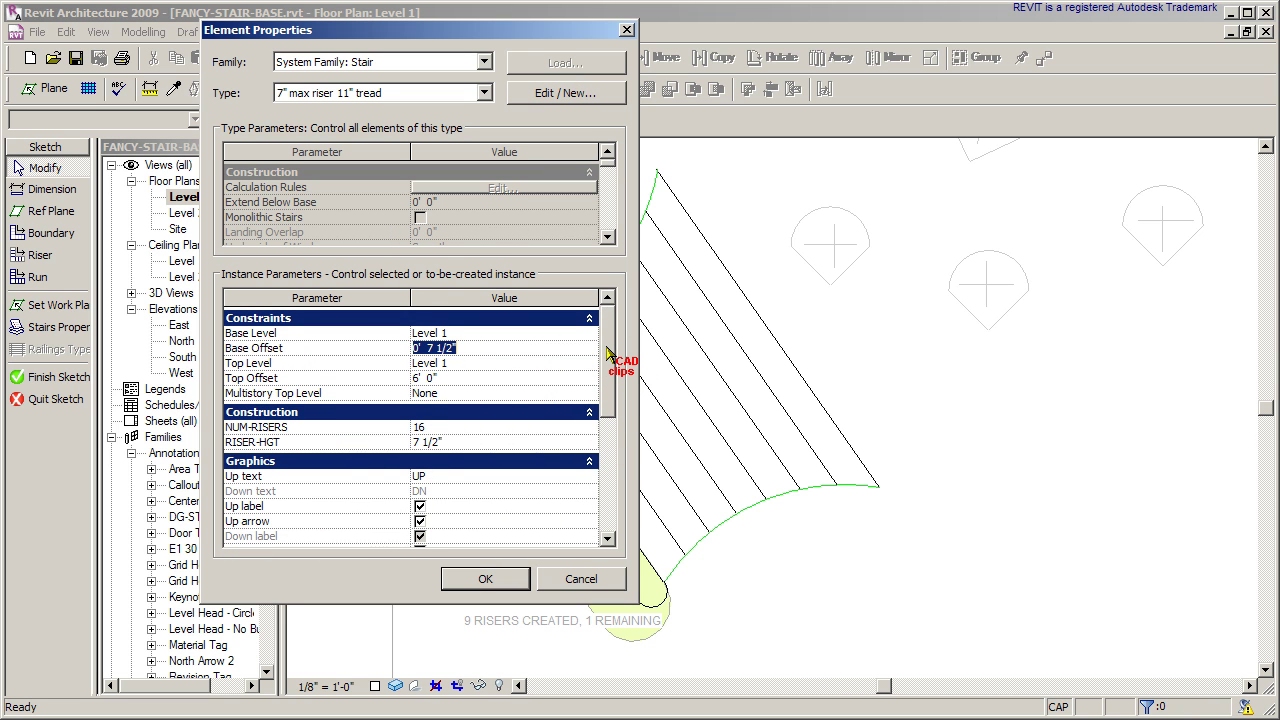
left_click_drag(606, 353, 613, 452)
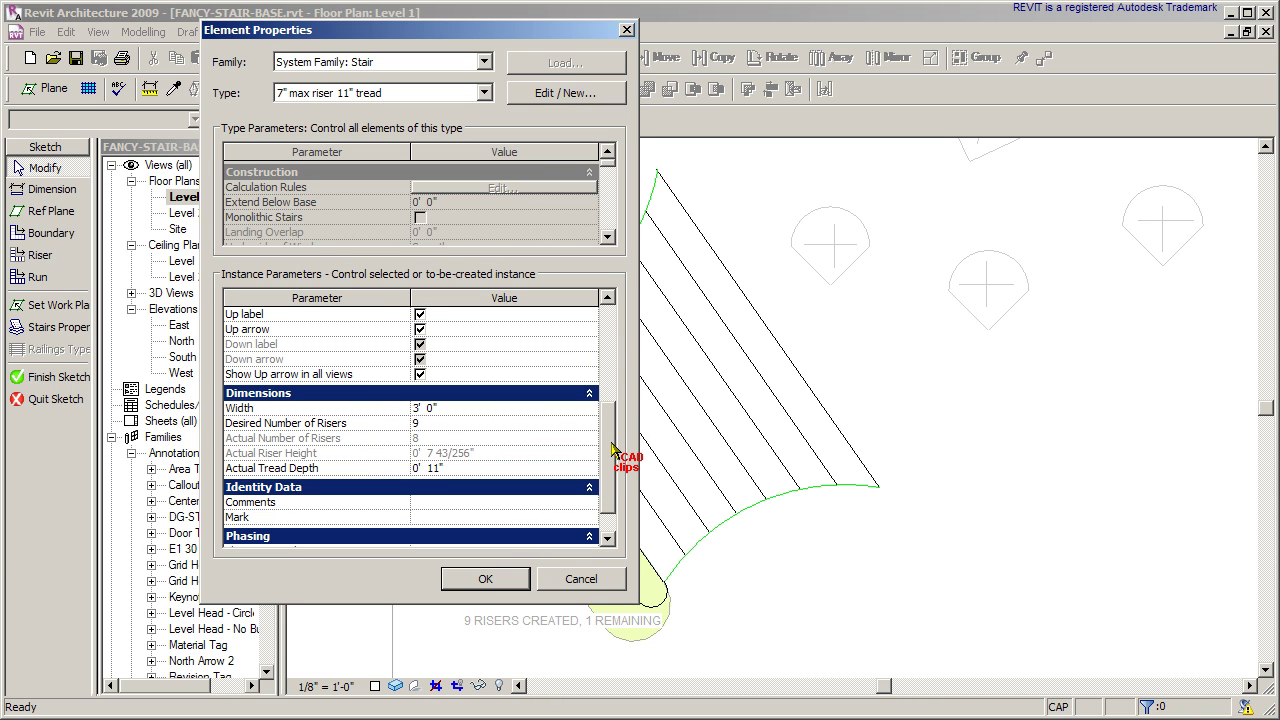
left_click_drag(606, 452, 606, 335)
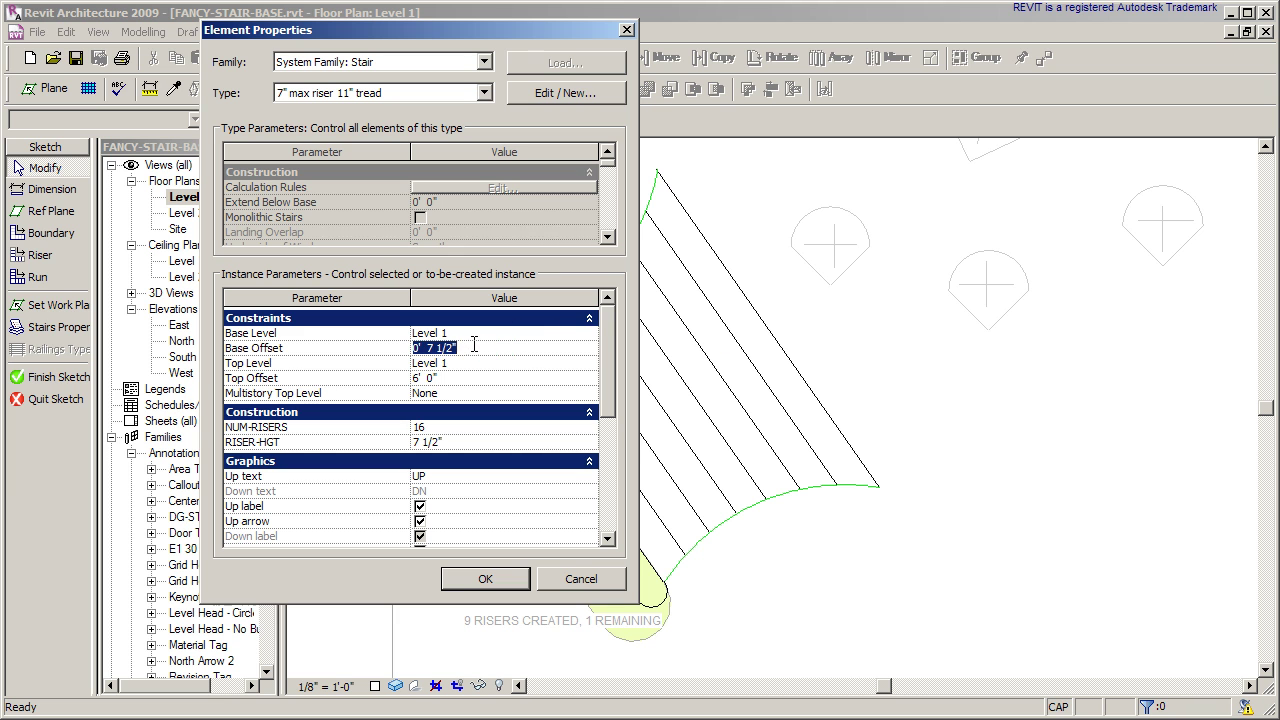
Enable End with Riser in the 7" max riser 11" tread stair type and accept the resulting warnings
left_click(592, 95)
left_click_drag(670, 301, 675, 352)
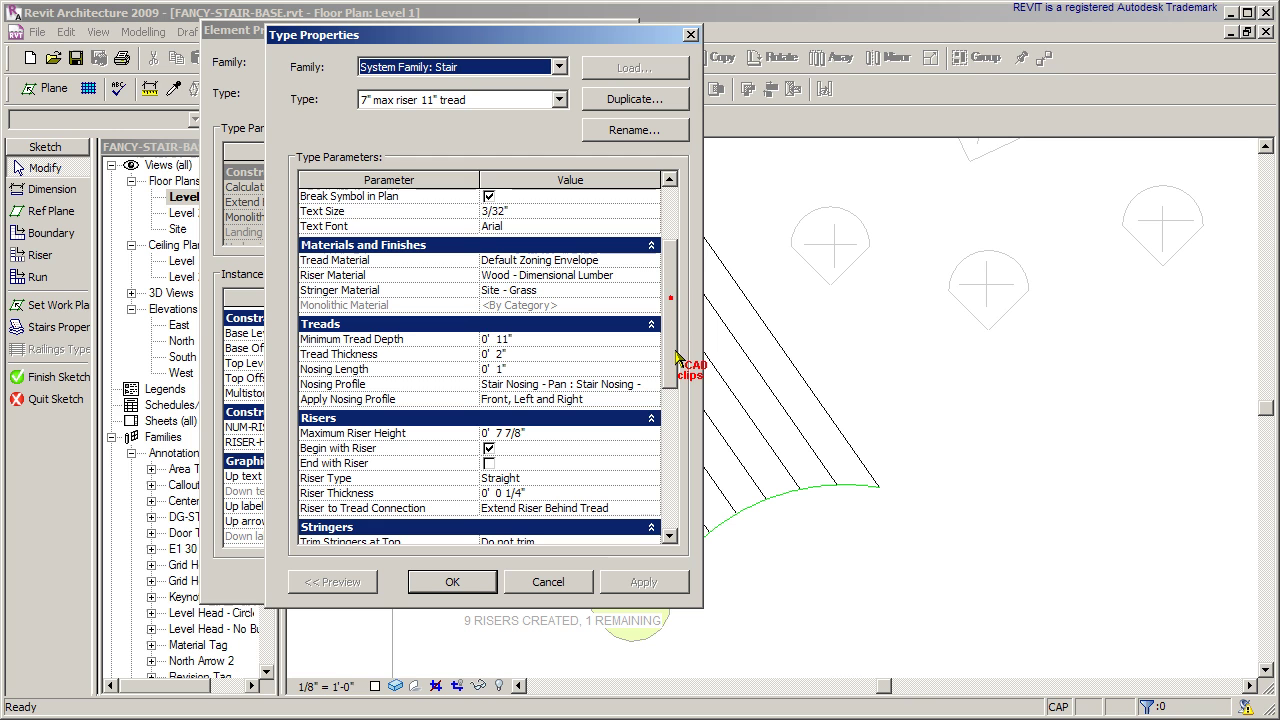
left_click(490, 465)
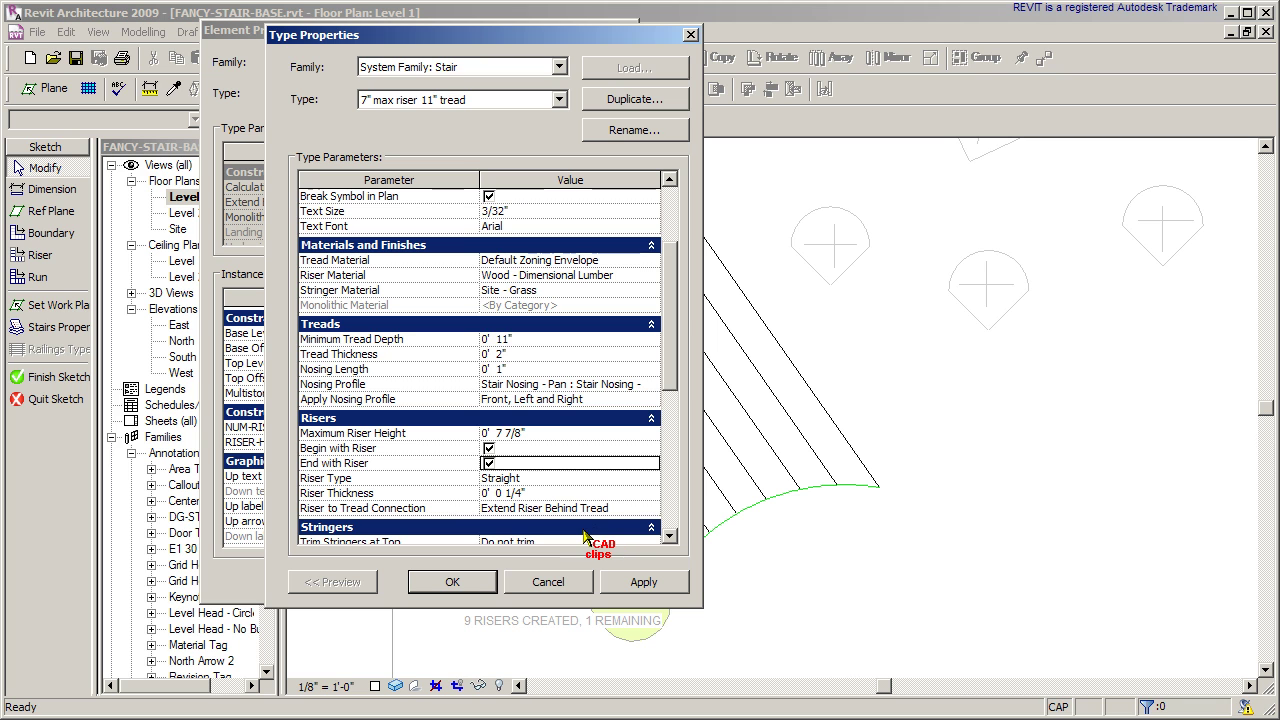
left_click(455, 580)
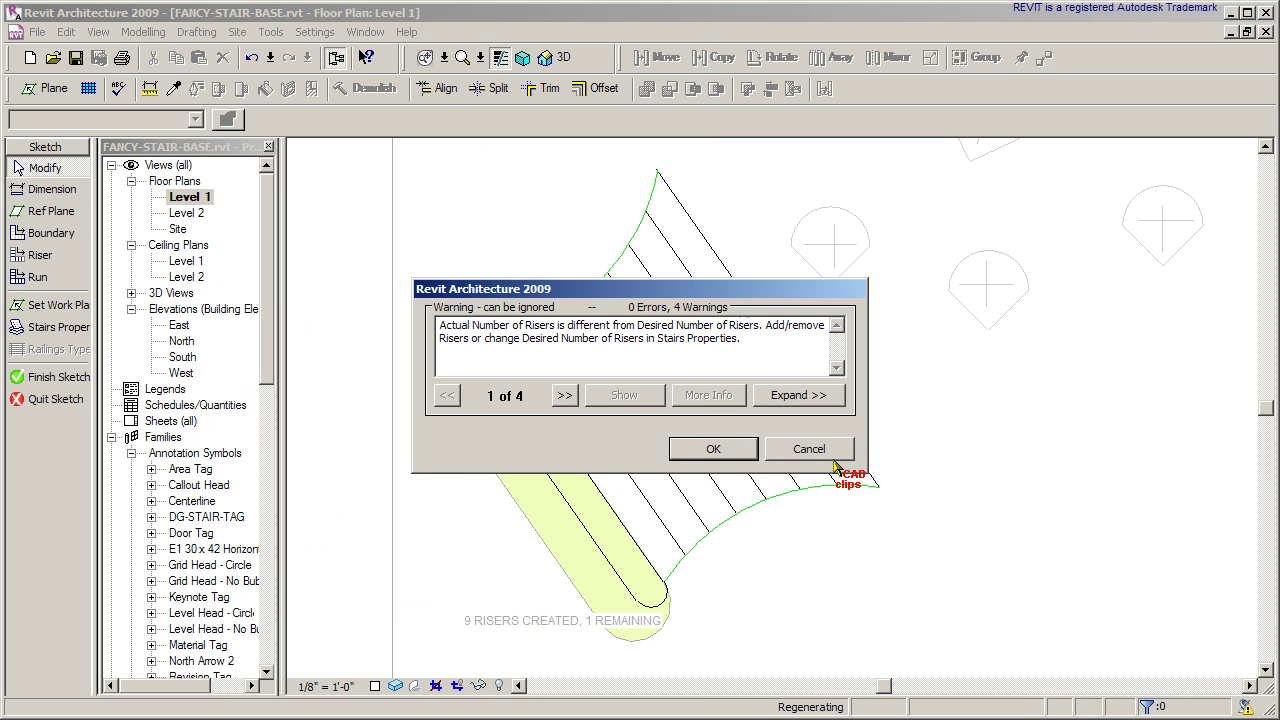
left_click(731, 447)
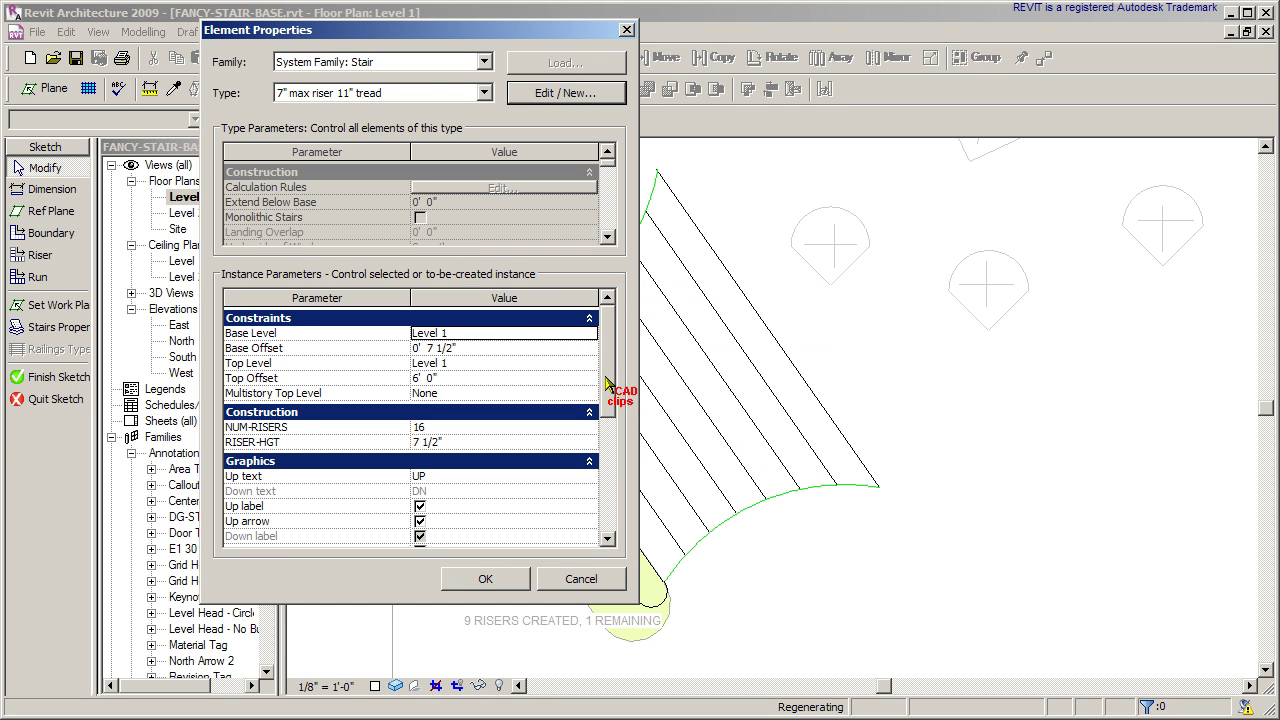
Check the actual number of risers and riser height in the stair's instance dimensions
left_click(606, 424)
left_click_drag(606, 424, 606, 437)
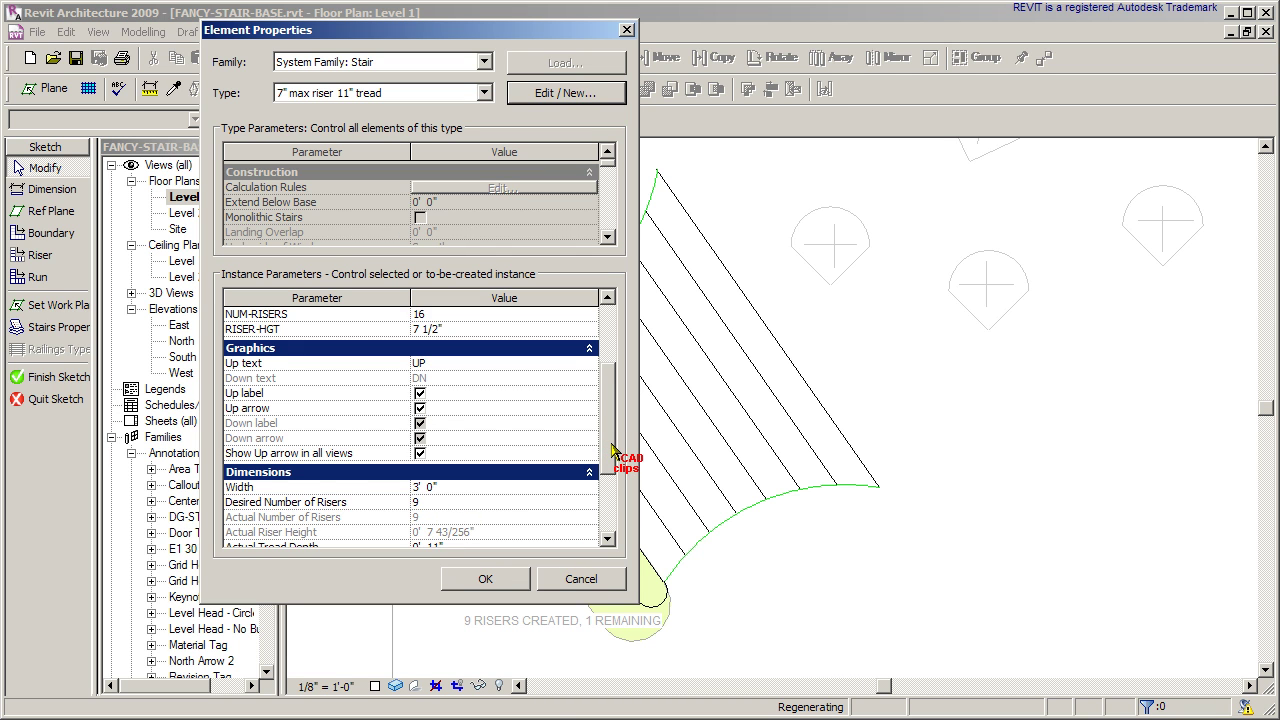
left_click_drag(611, 445, 609, 459)
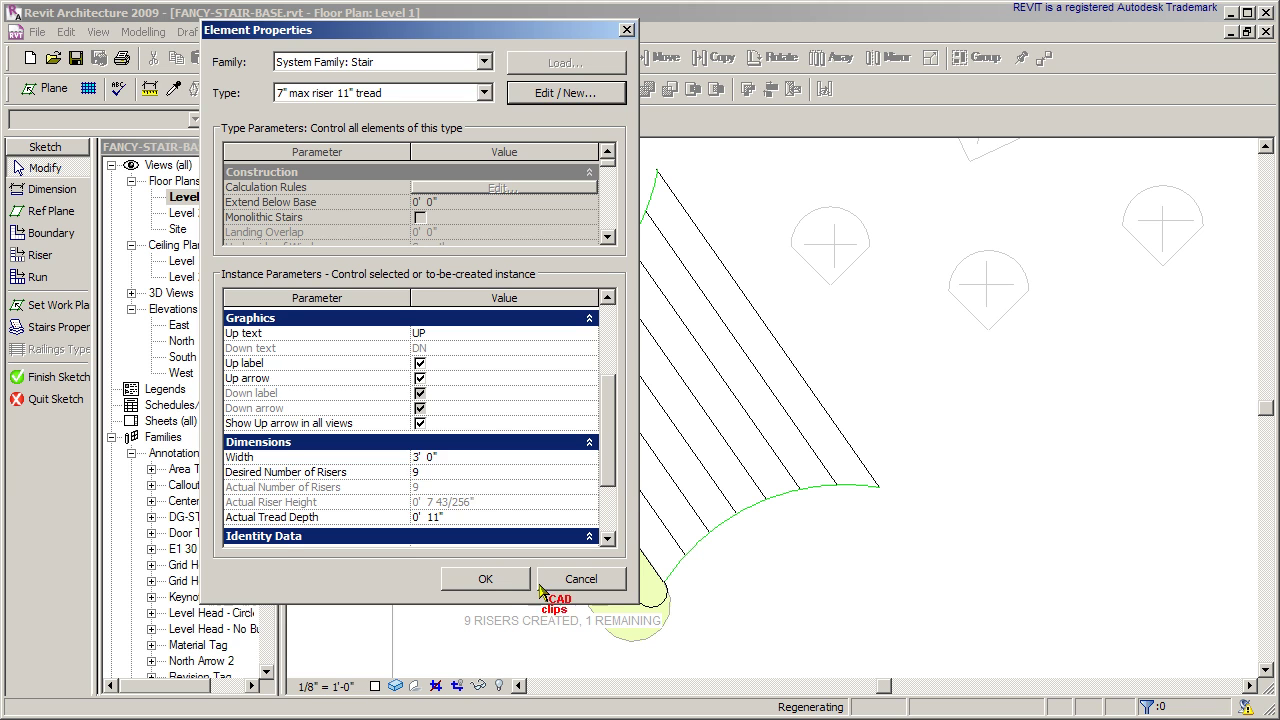
Finish the upper flight's sketch and inspect in 3D how it meets the rounded base step
left_click(498, 582)
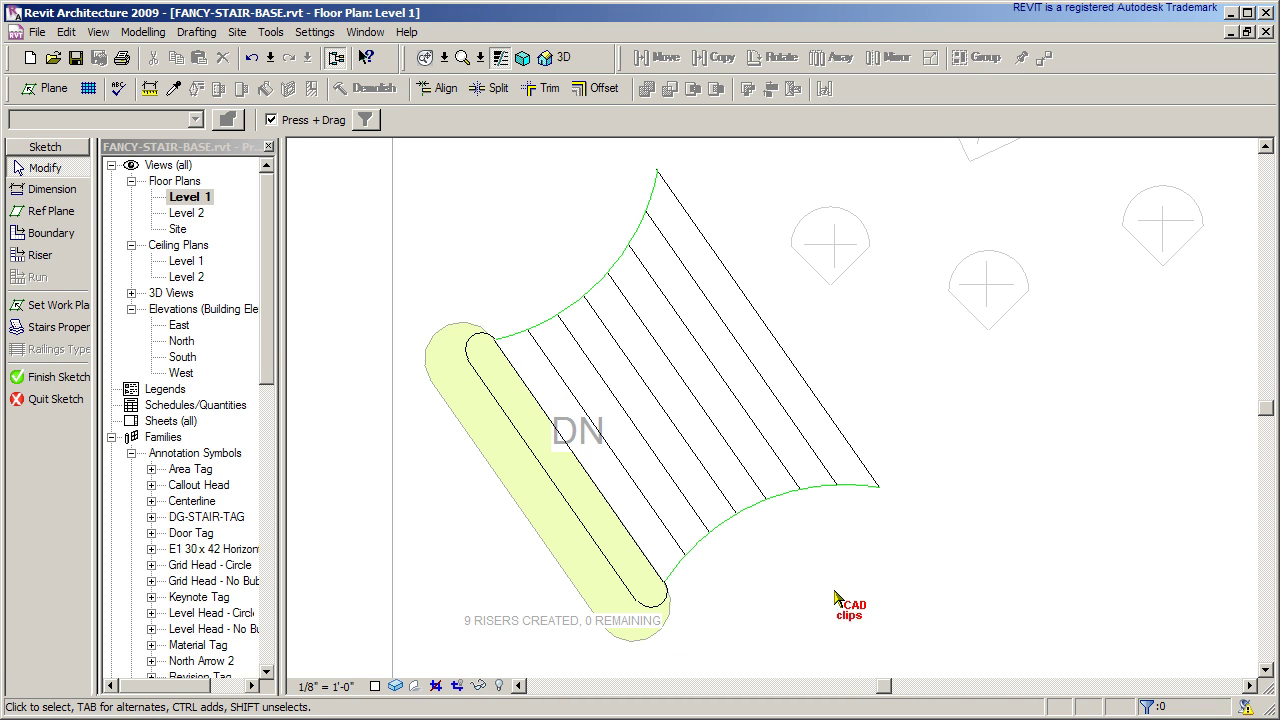
left_click(72, 377)
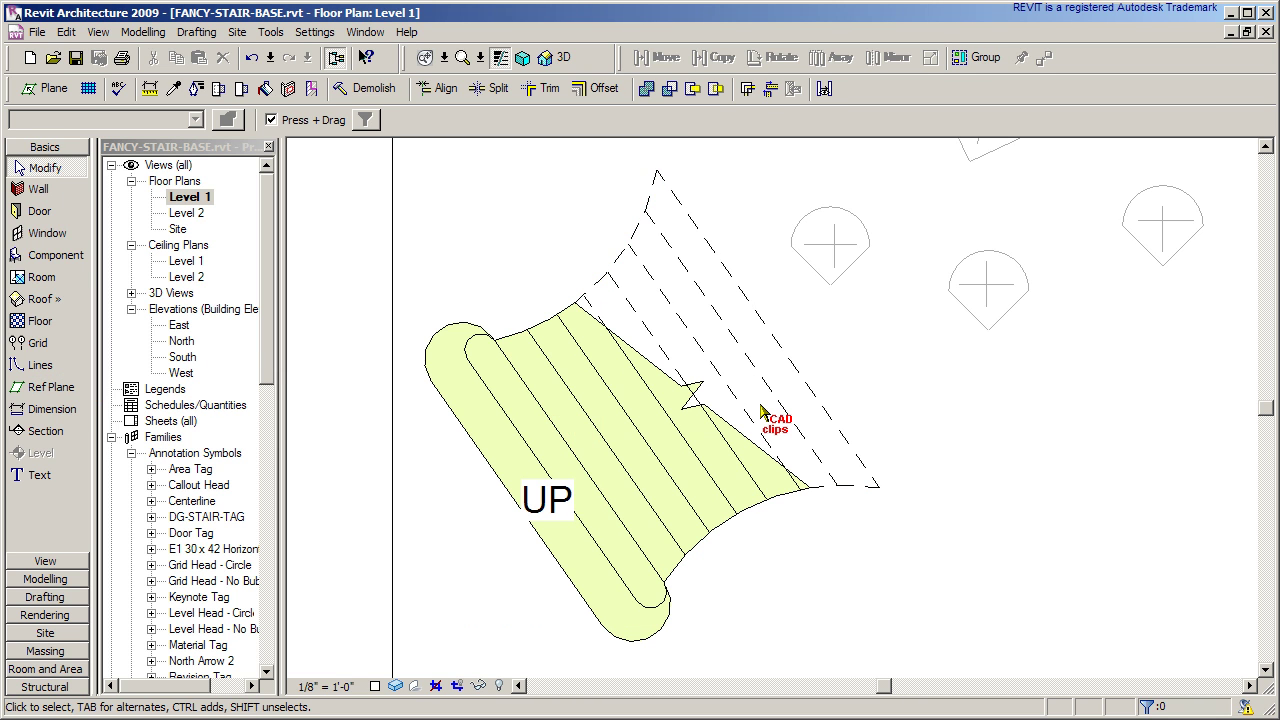
left_click(560, 57)
left_click(742, 392)
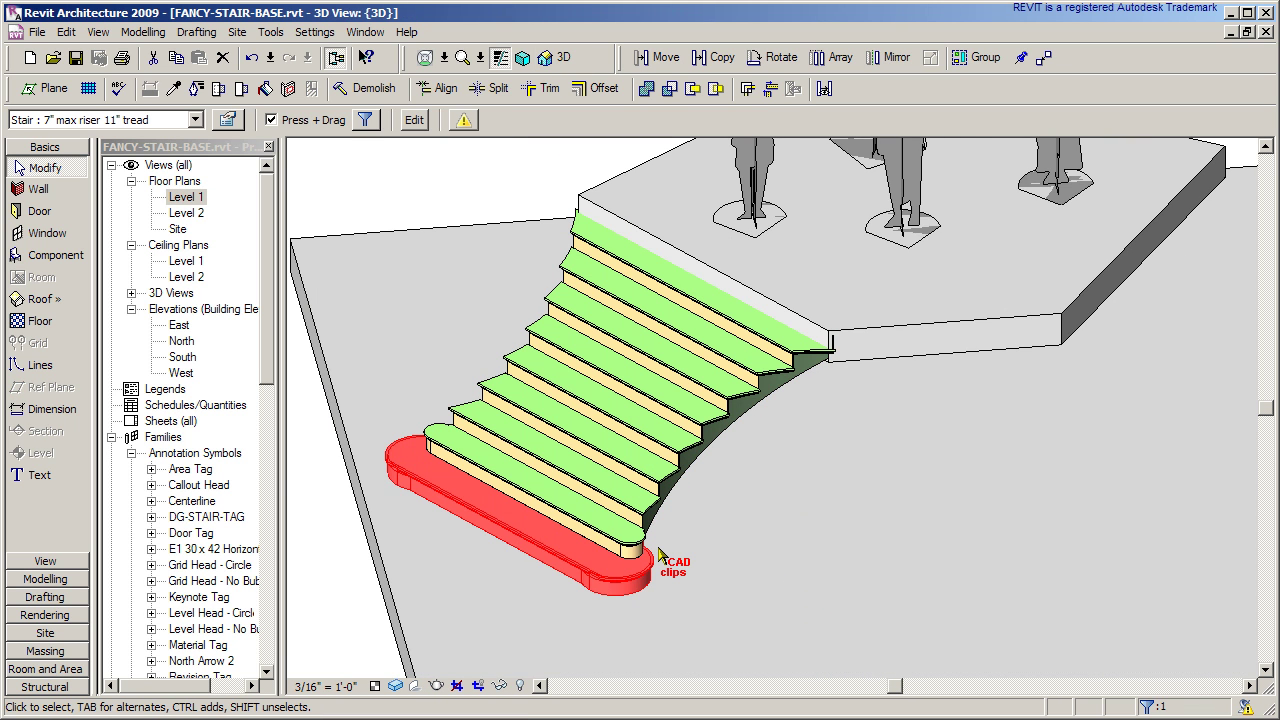
scroll(663, 558, "up", 3)
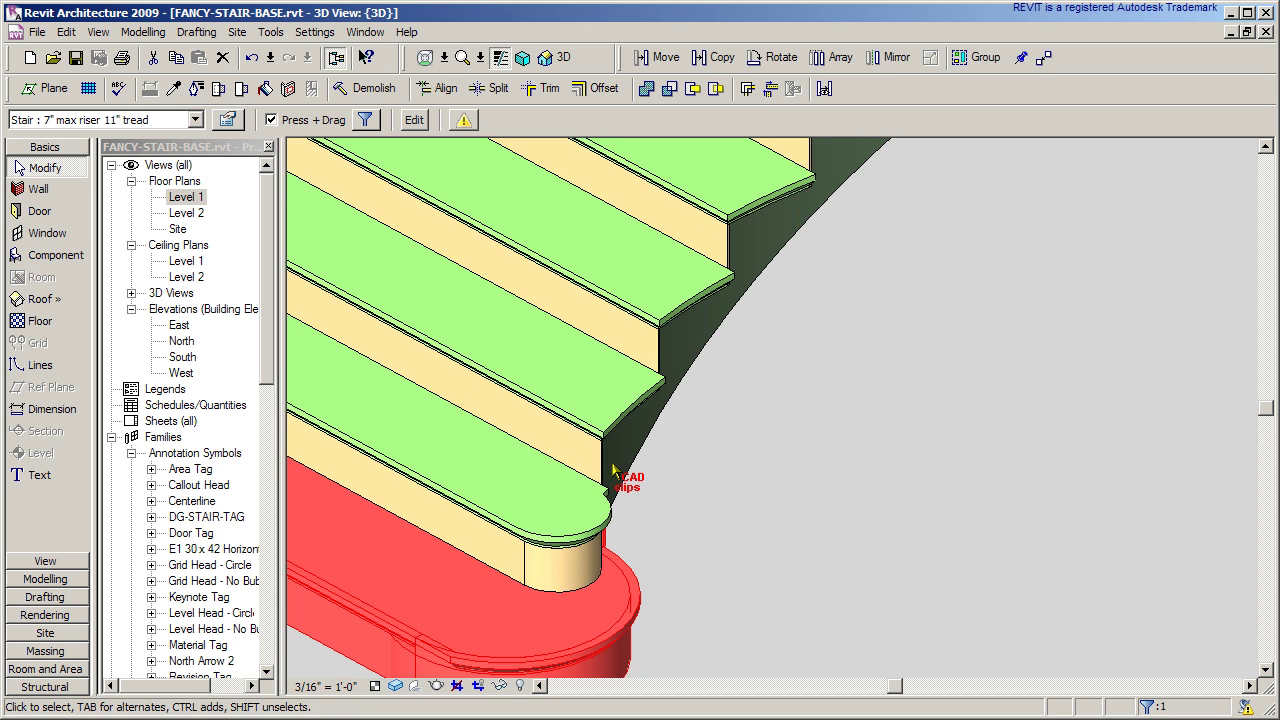
scroll(672, 491, "up", 1)
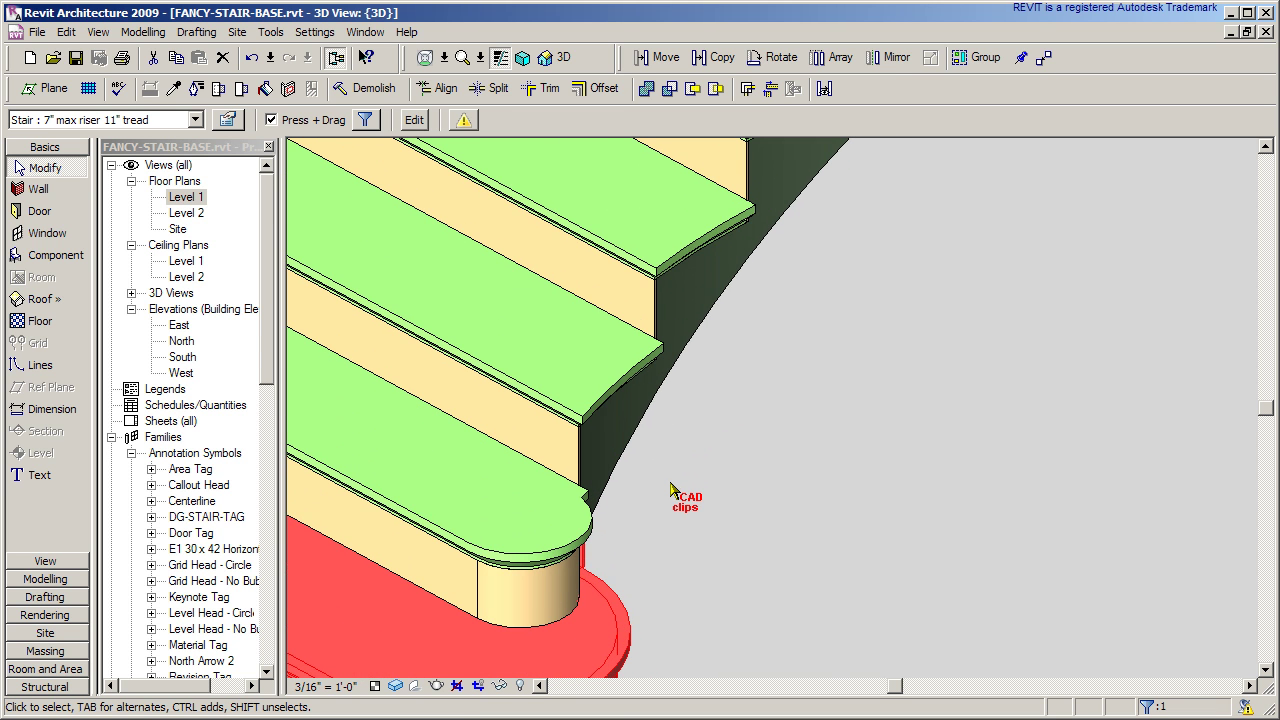
scroll(762, 368, "down", 3)
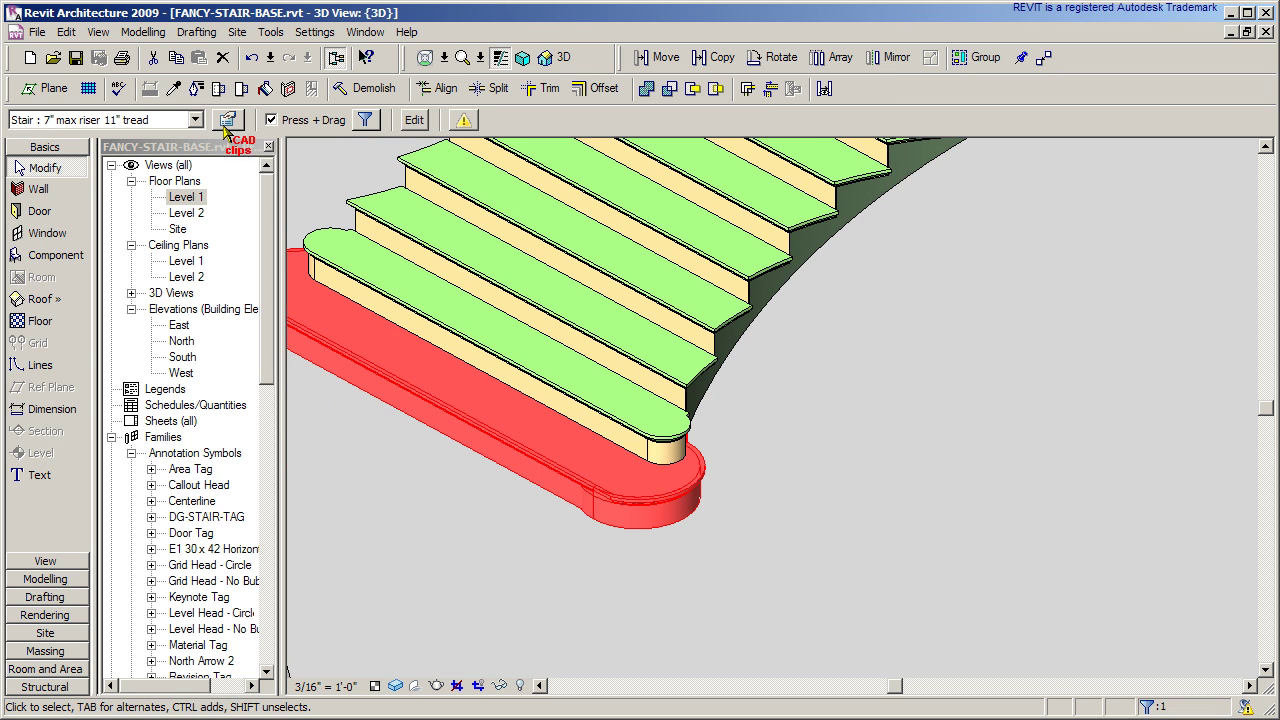
Open the rounded base step's sketch for editing and examine its riser lines and boundary arcs in the Level 1 floor plan
left_click(414, 120)
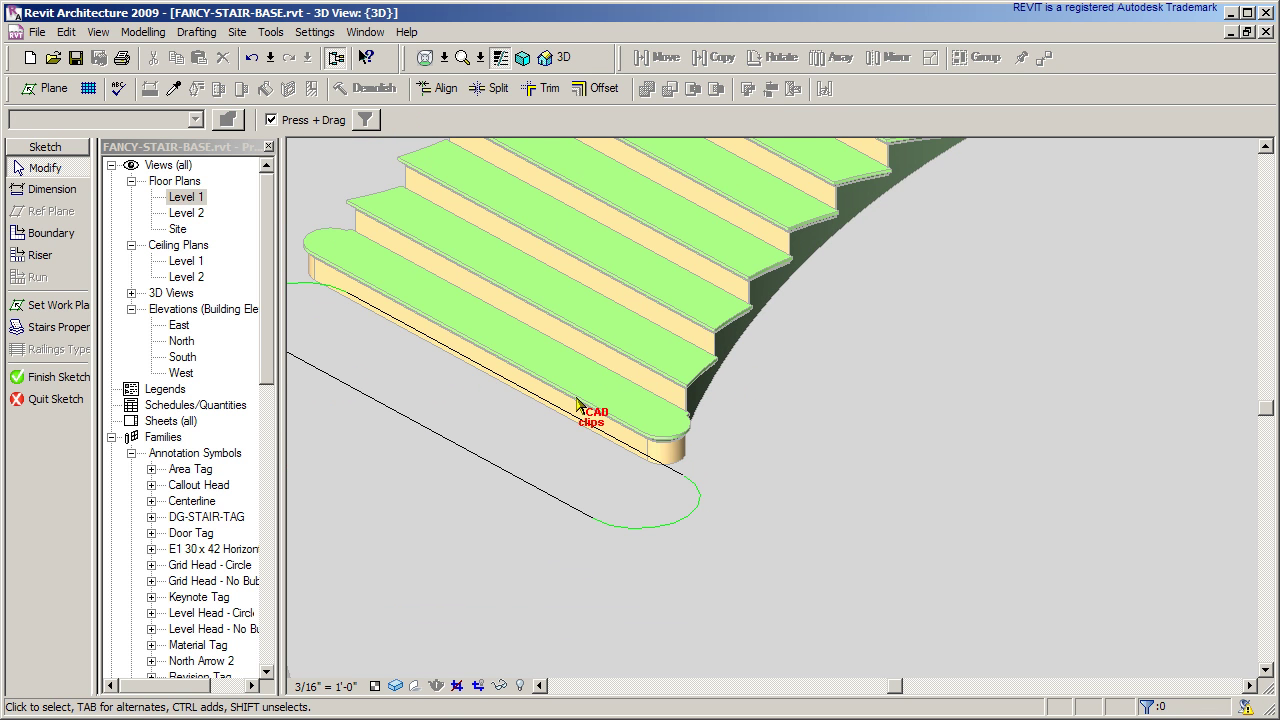
middle_click_drag(742, 472, 843, 486)
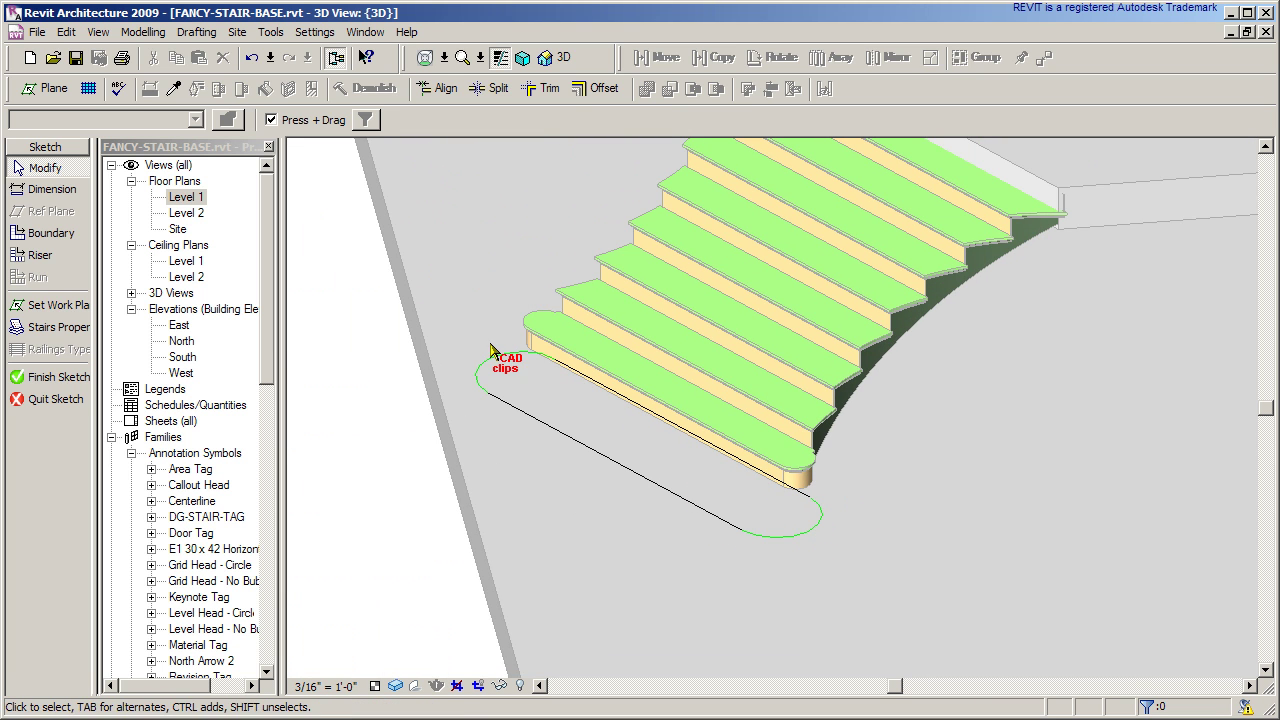
double_click(190, 198)
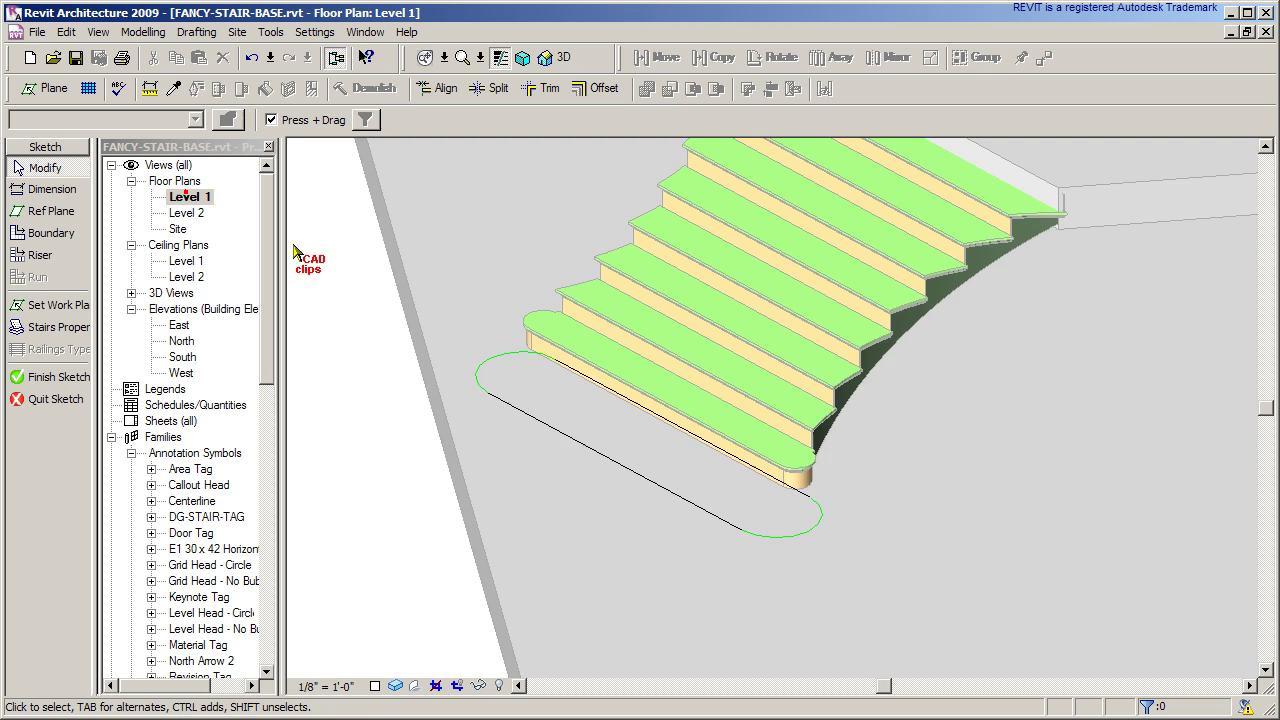
scroll(620, 486, "up", 2)
middle_click_drag(669, 543, 648, 450)
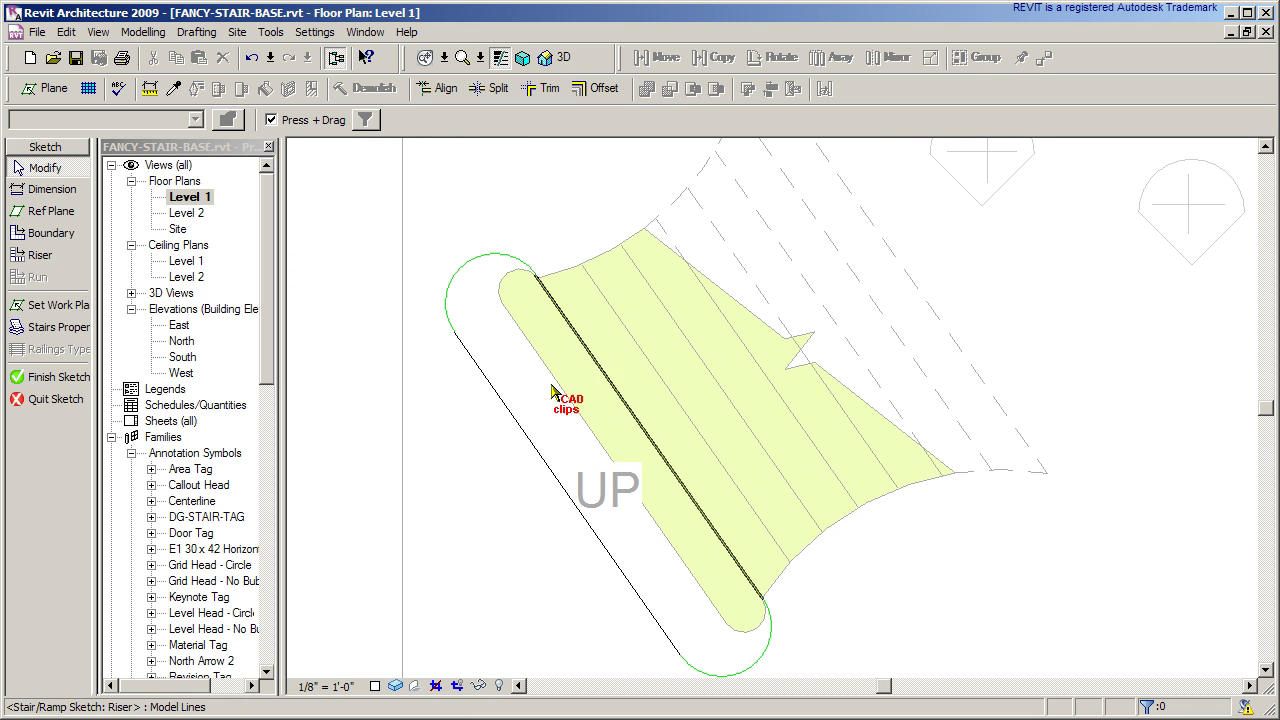
left_click(556, 474)
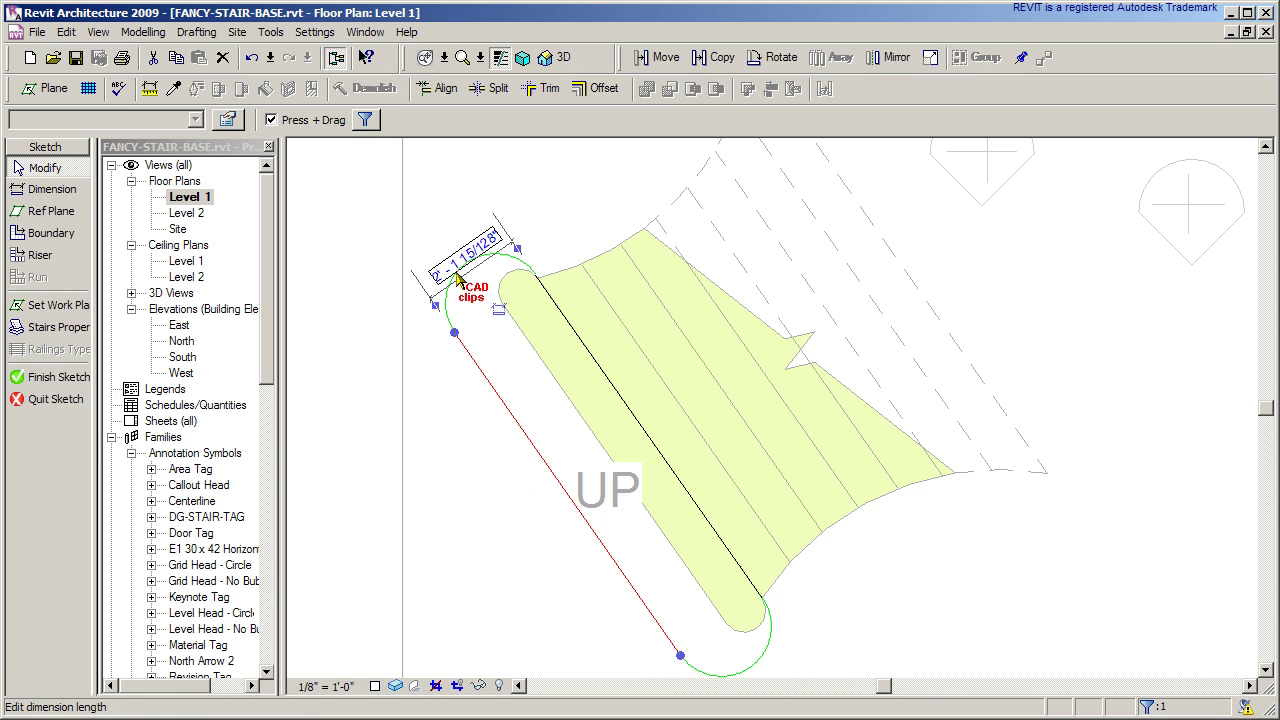
left_click(712, 676)
left_click(868, 640)
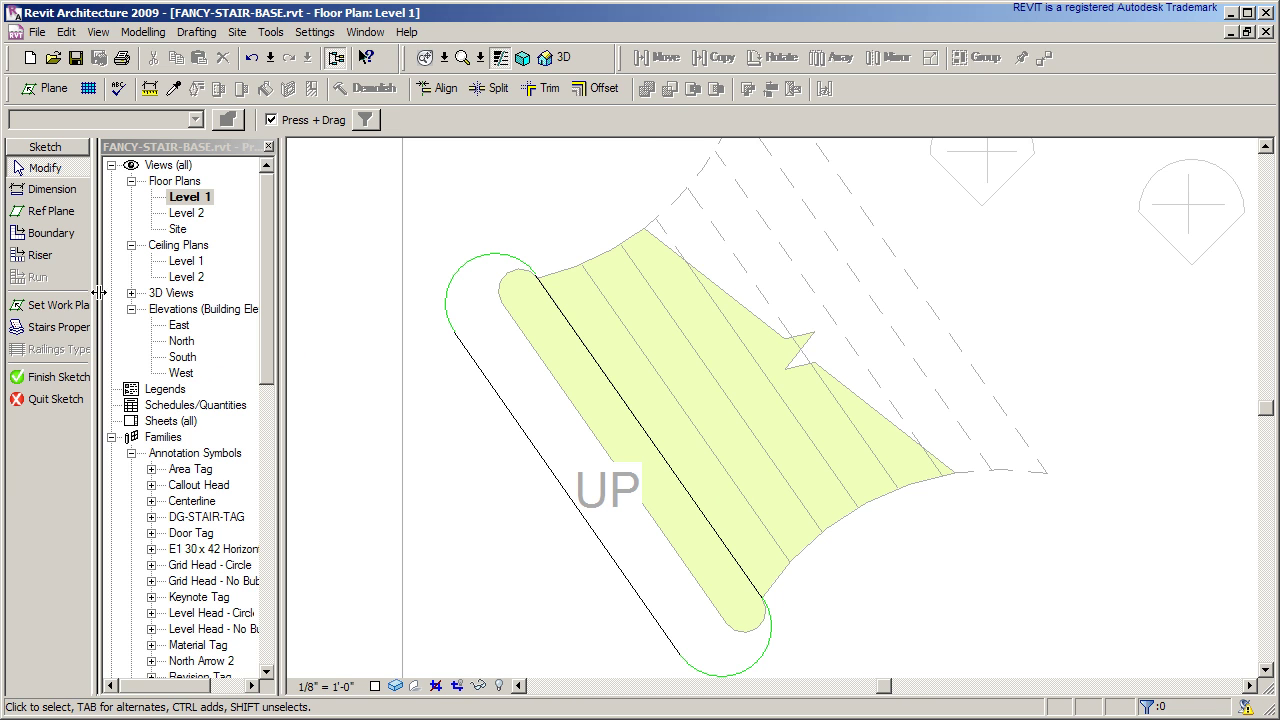
Duplicate the base step's stair type as 7" max riser 11" tread Not end riser
left_click(58, 327)
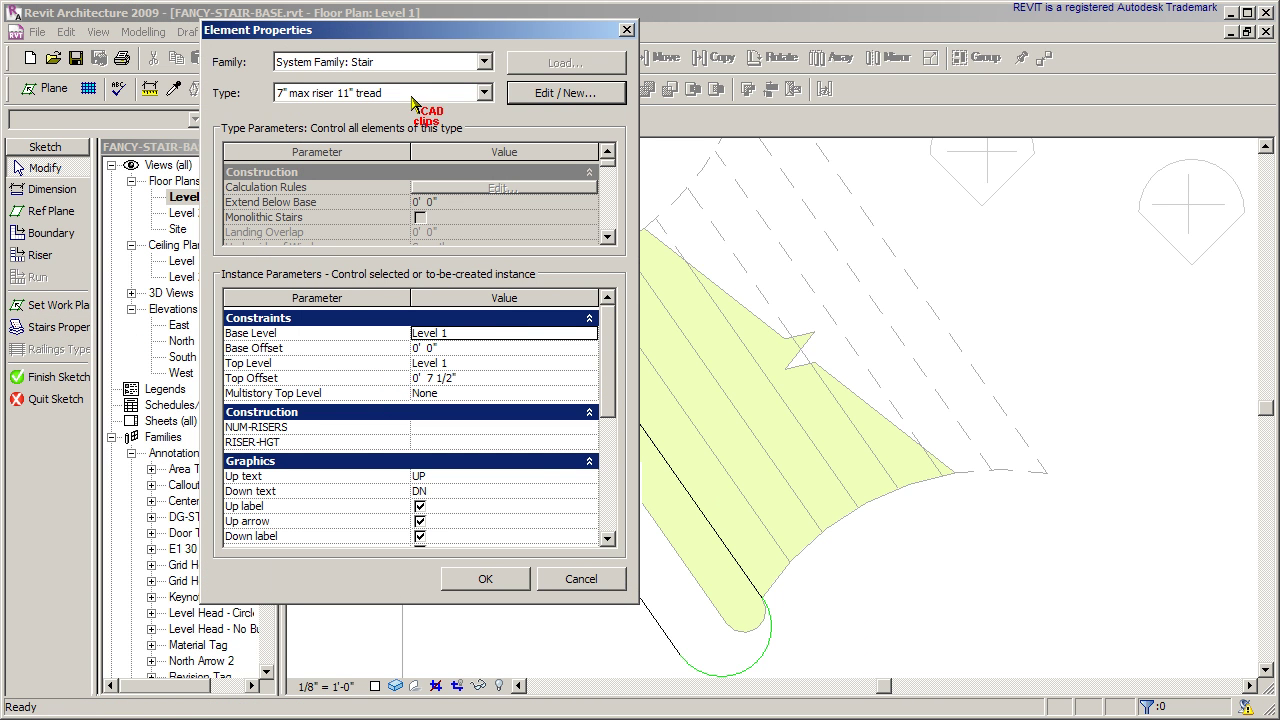
left_click(578, 100)
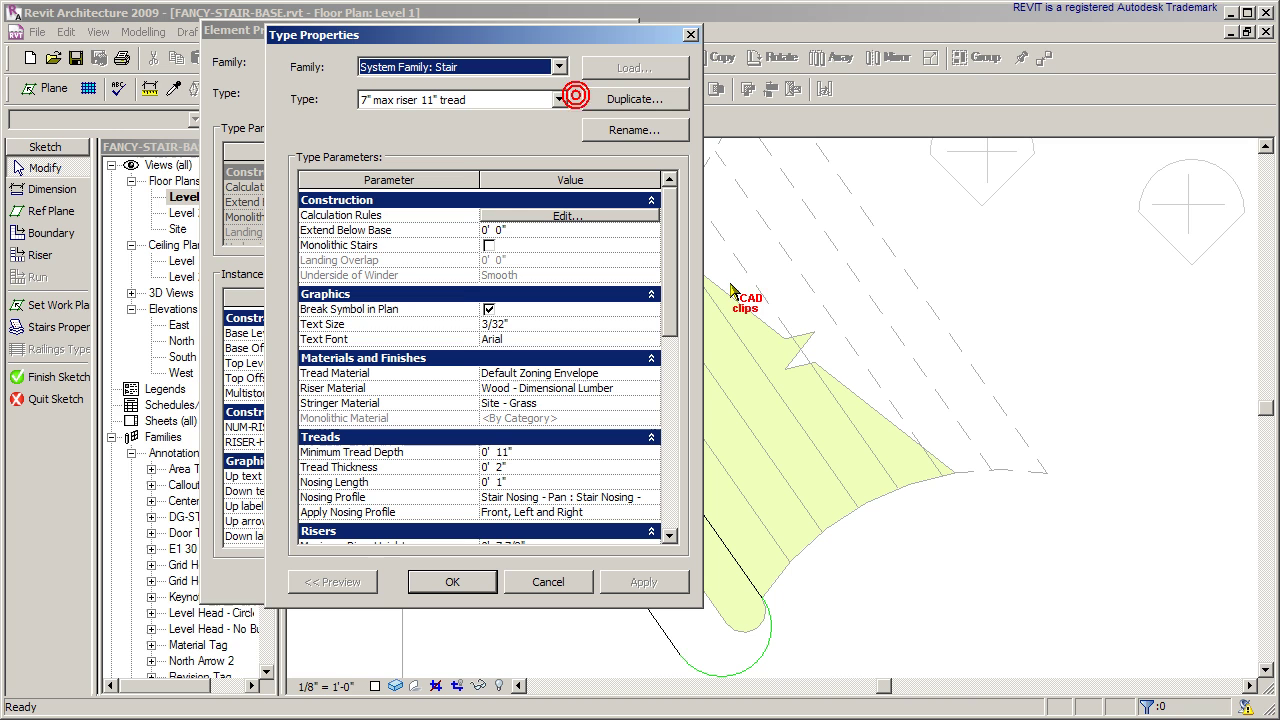
left_click(640, 99)
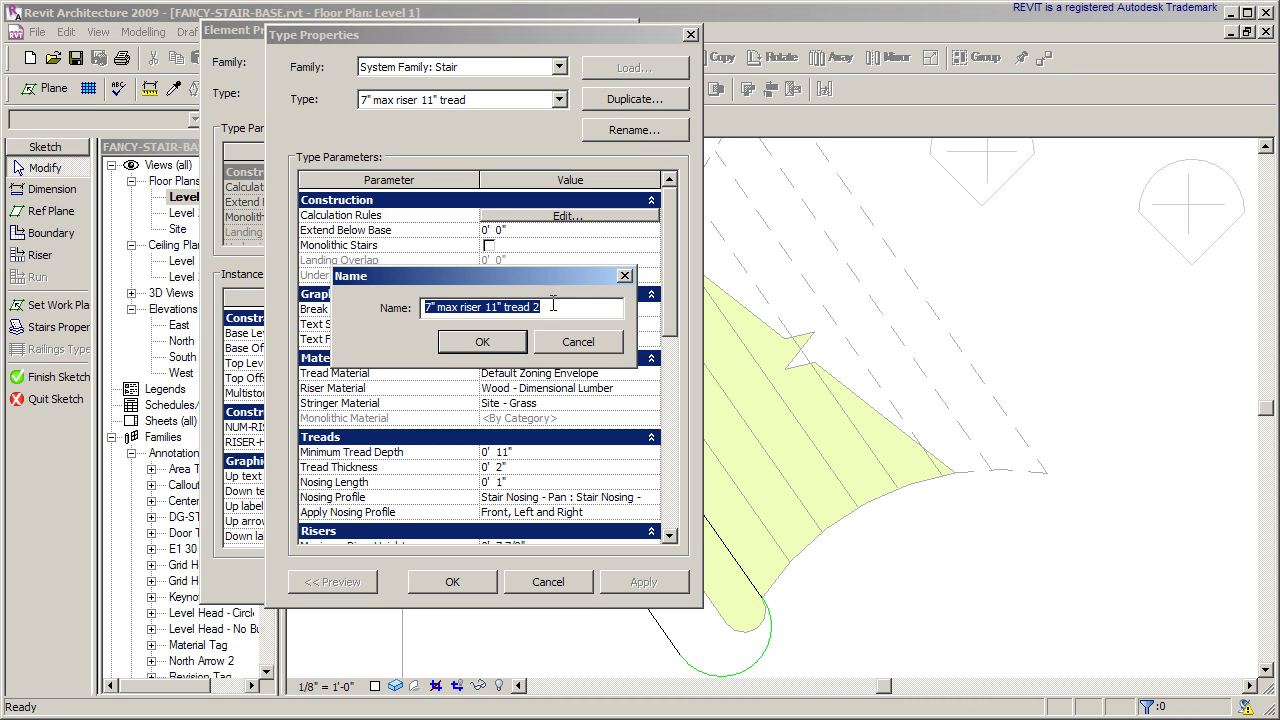
left_click(562, 307)
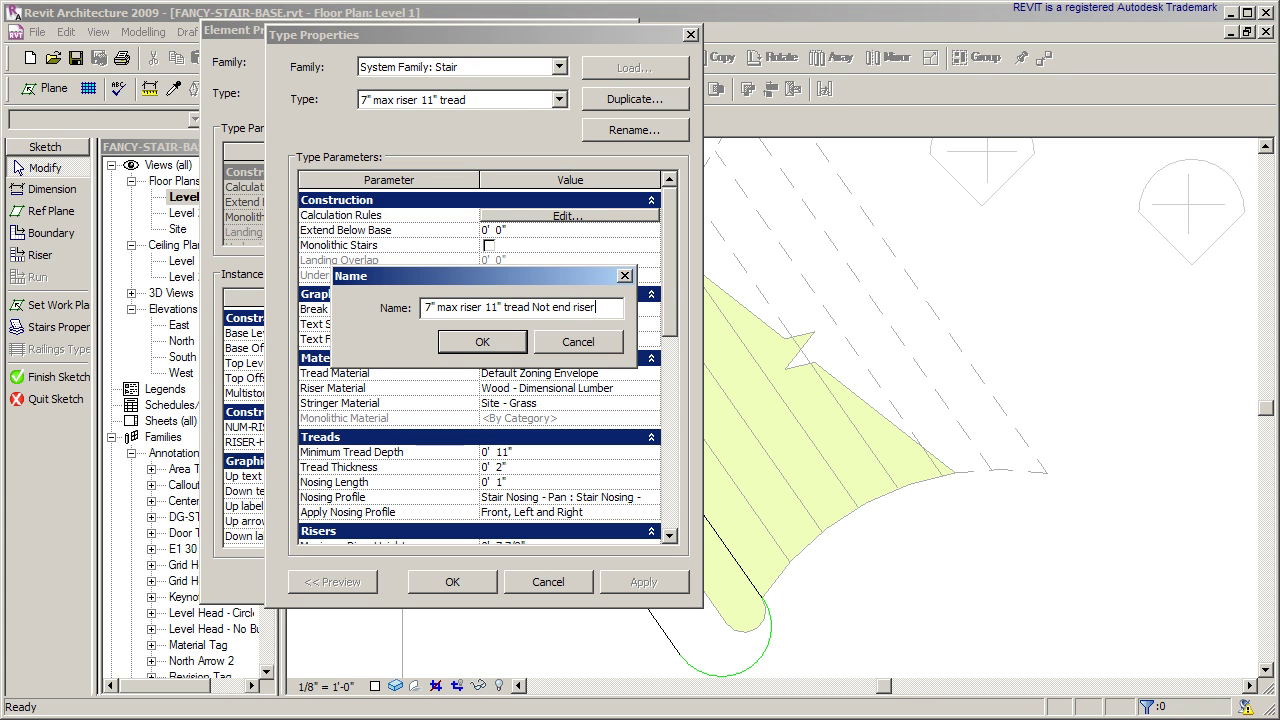
left_click(484, 341)
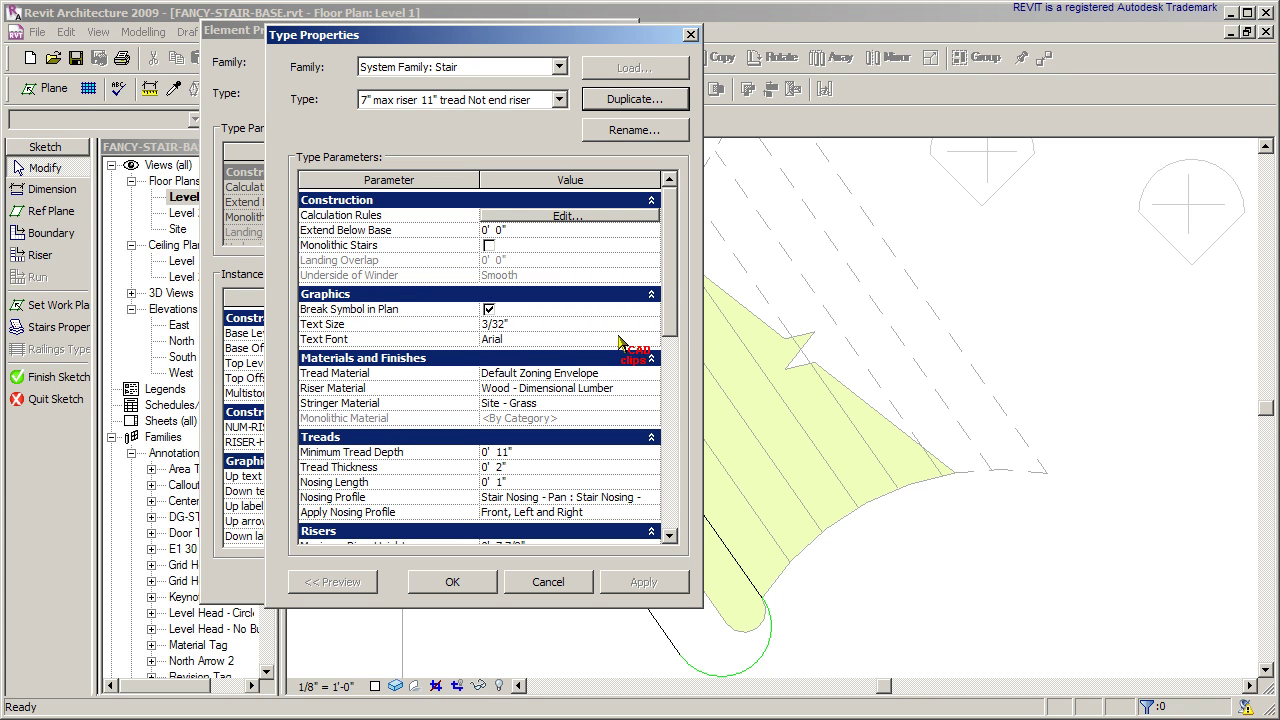
Disable End with Riser in the duplicated stair type and finish the base step's sketch
left_click_drag(678, 311, 680, 385)
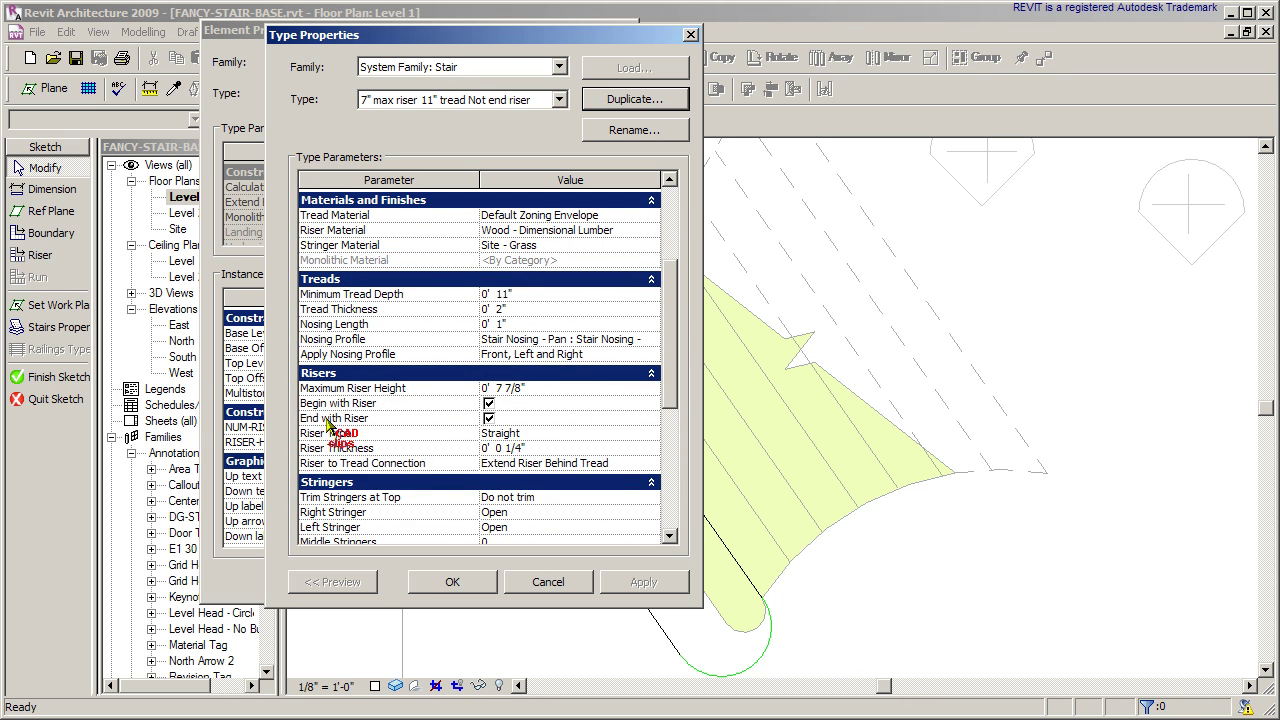
left_click(488, 418)
left_click(450, 581)
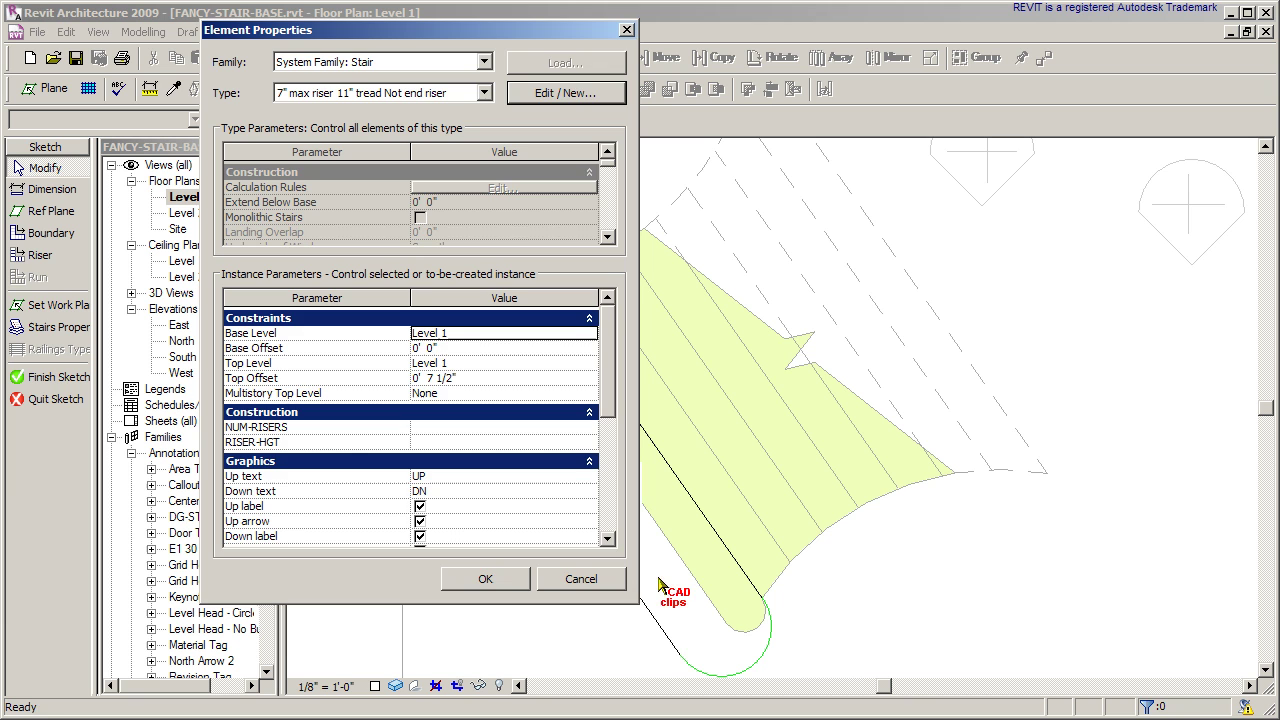
left_click(487, 580)
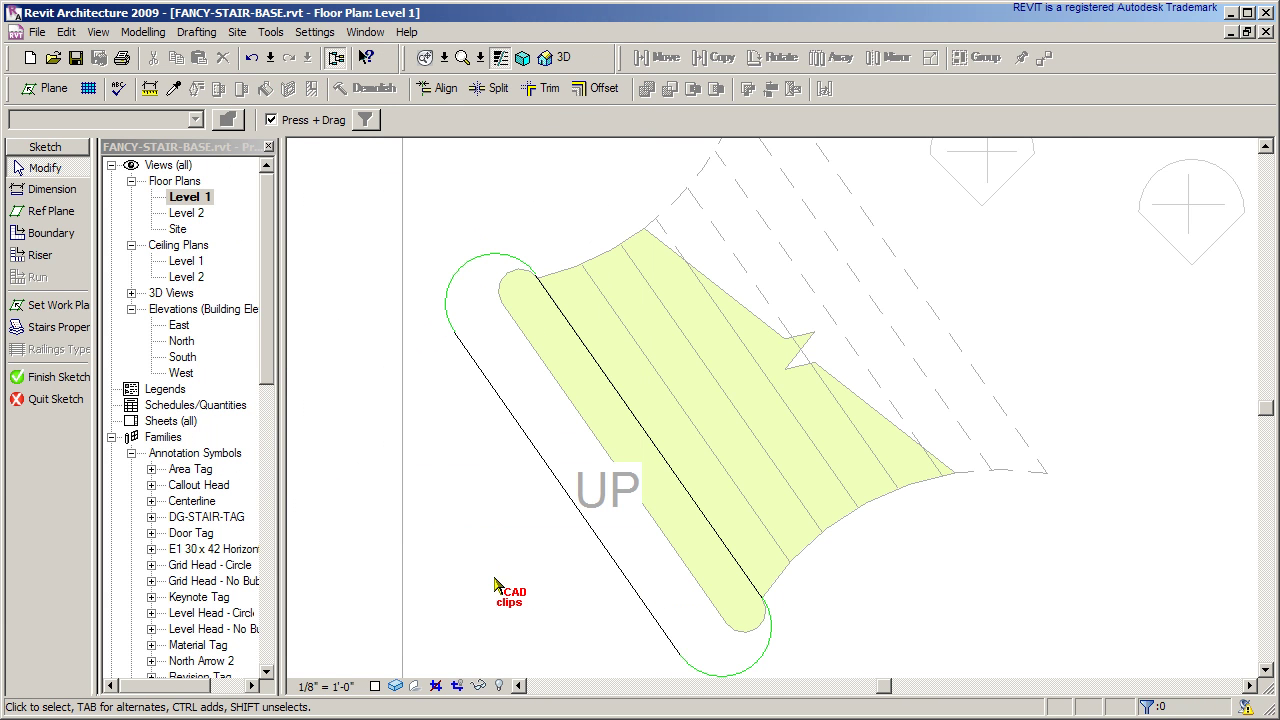
scroll(520, 568, "down", 2)
middle_click_drag(517, 569, 566, 482)
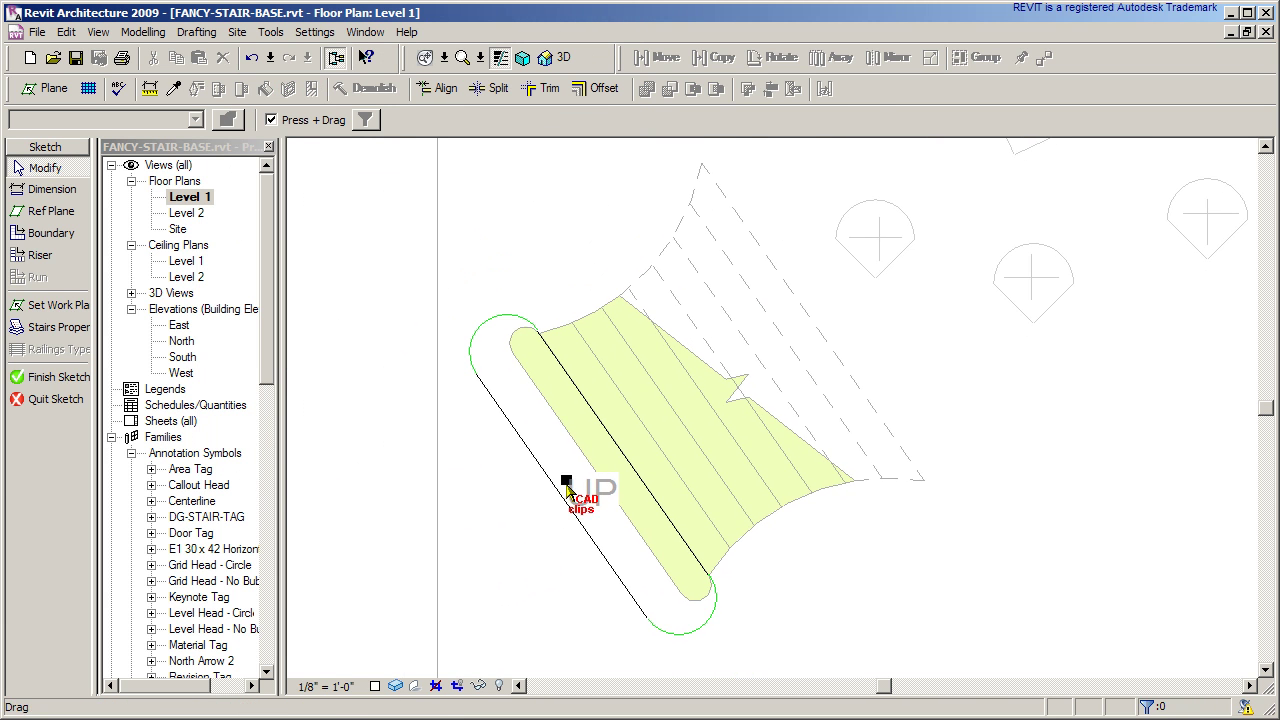
left_click(58, 376)
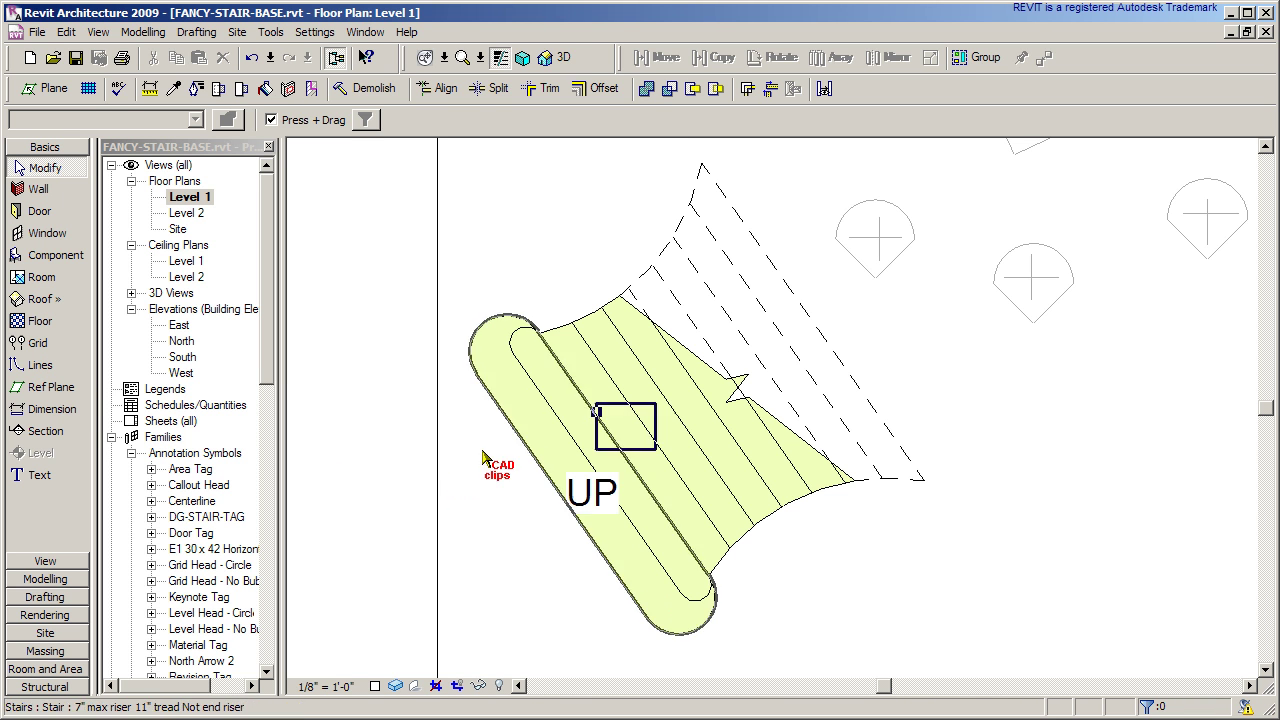
Check the base step in 3D and review the riser settings in its type properties
left_click(560, 57)
middle_click_drag(876, 537, 851, 563, "shift")
left_click(776, 474)
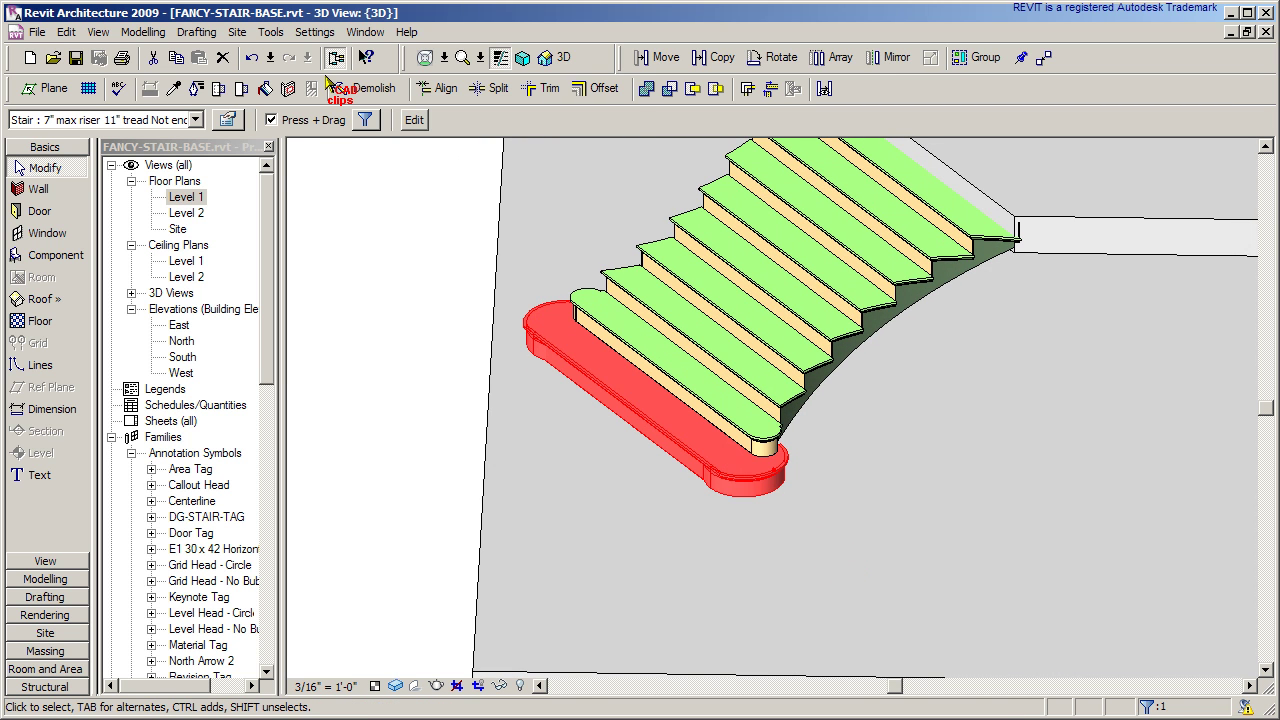
left_click(228, 120)
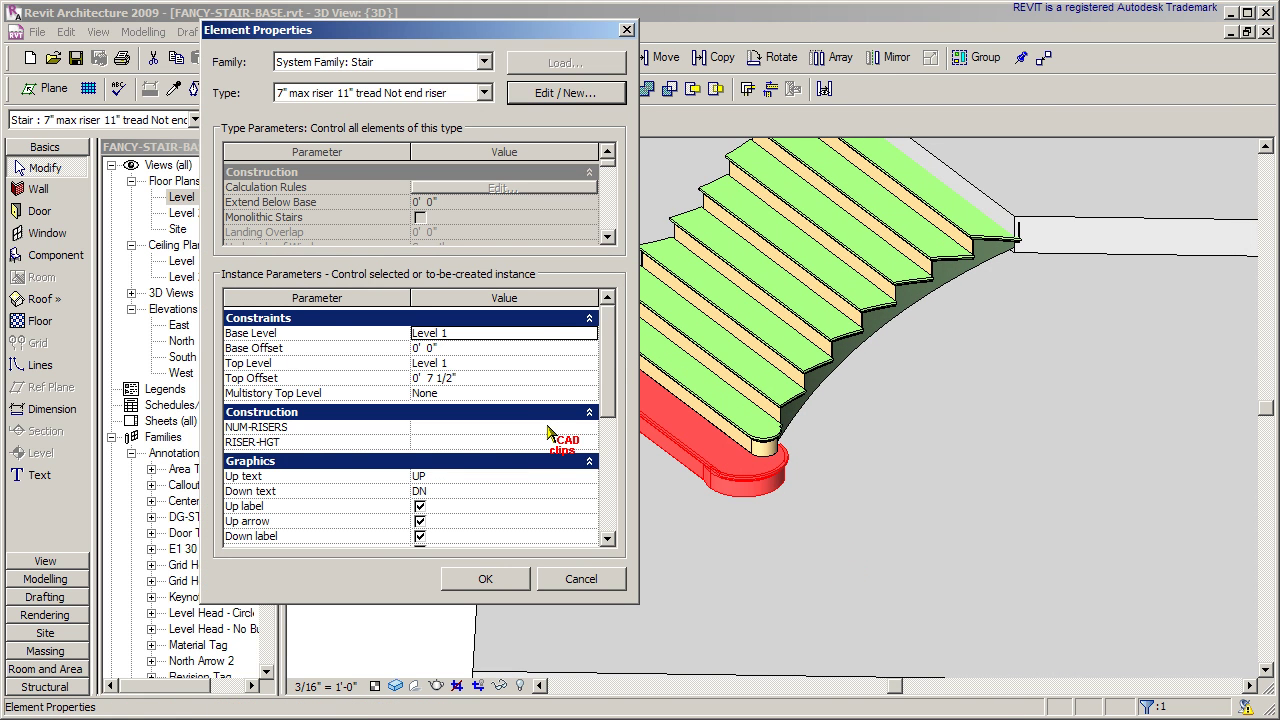
left_click(563, 92)
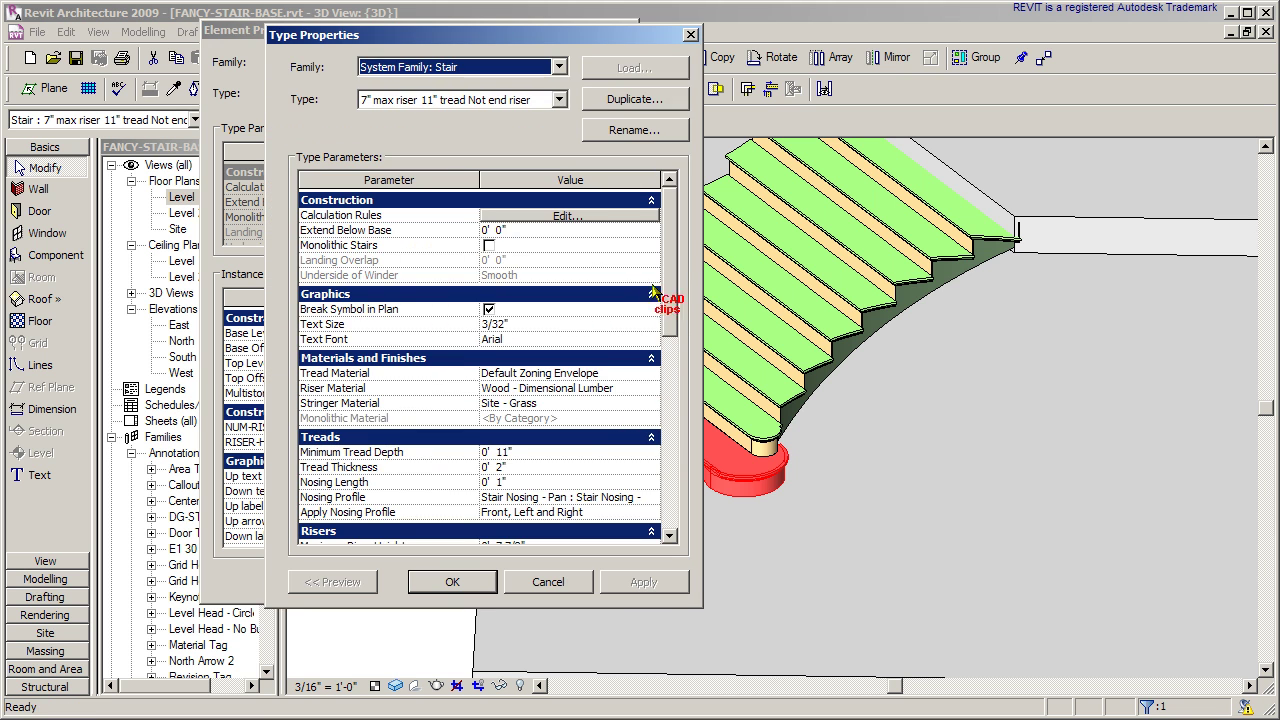
left_click_drag(670, 284, 670, 318)
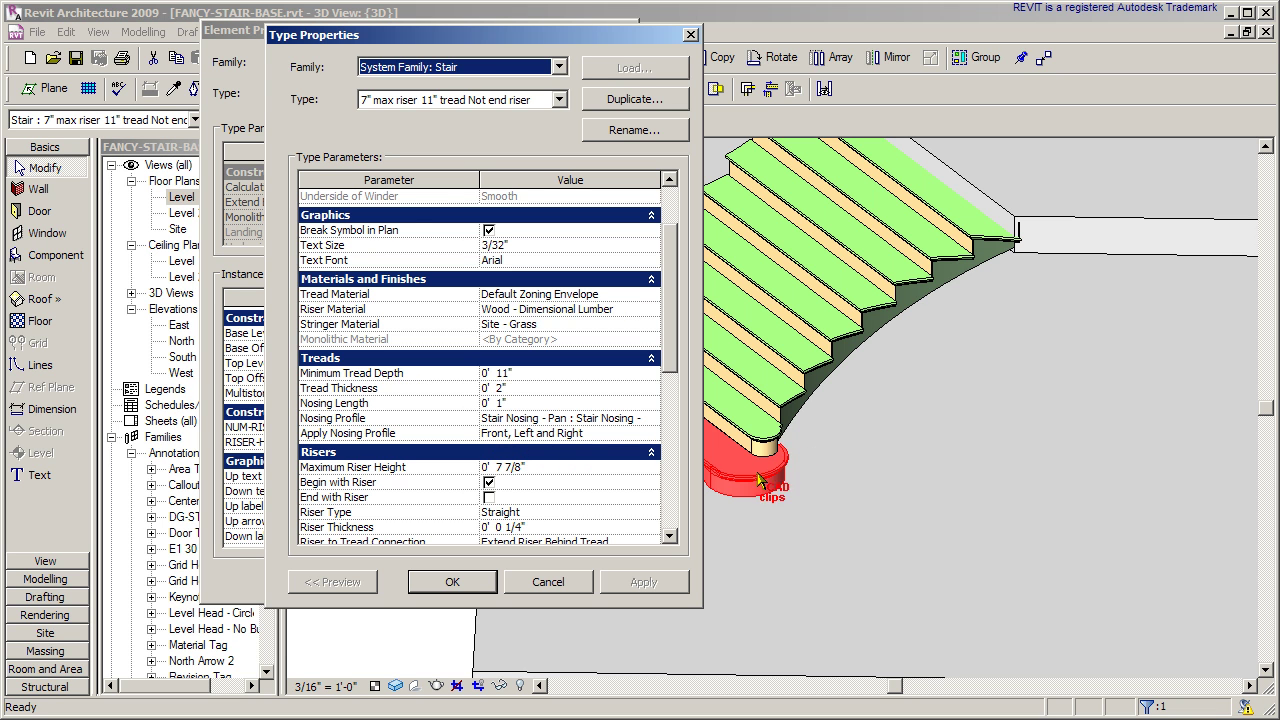
left_click(454, 581)
left_click(491, 577)
Group the upper flight and the rounded base step as a model group named Stair-4
middle_click_drag(857, 586, 726, 591)
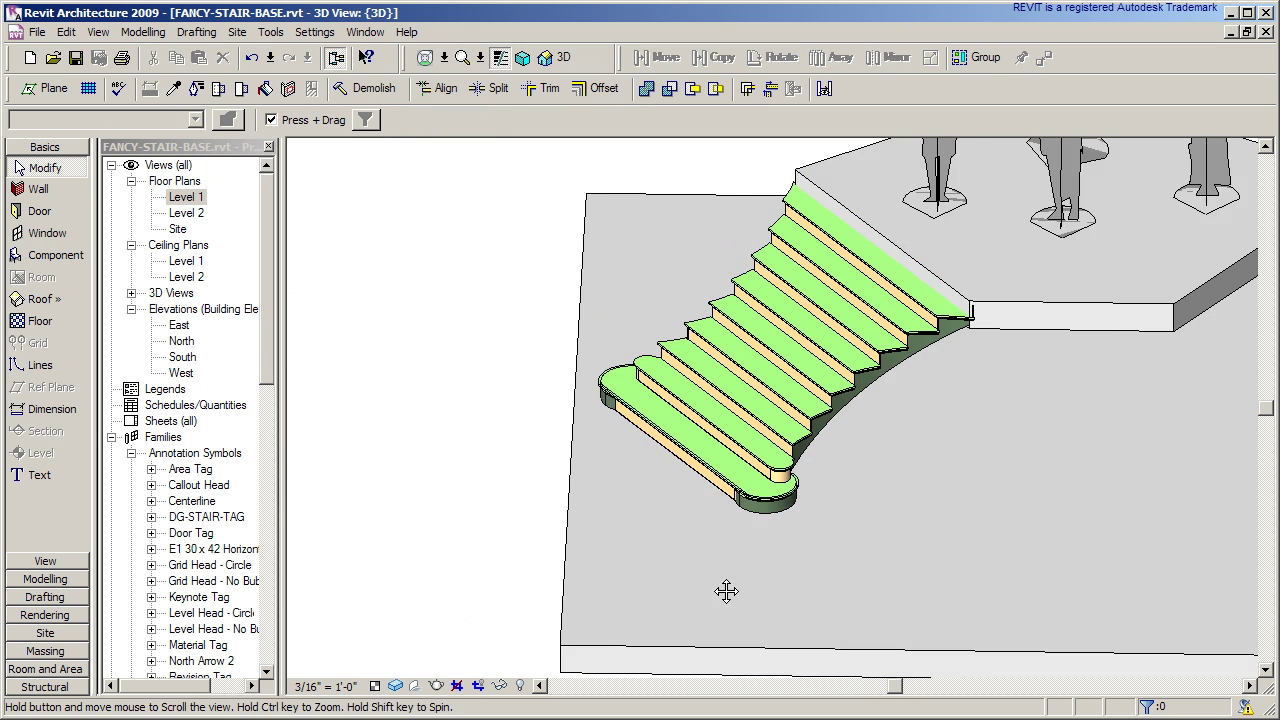
left_click(708, 470)
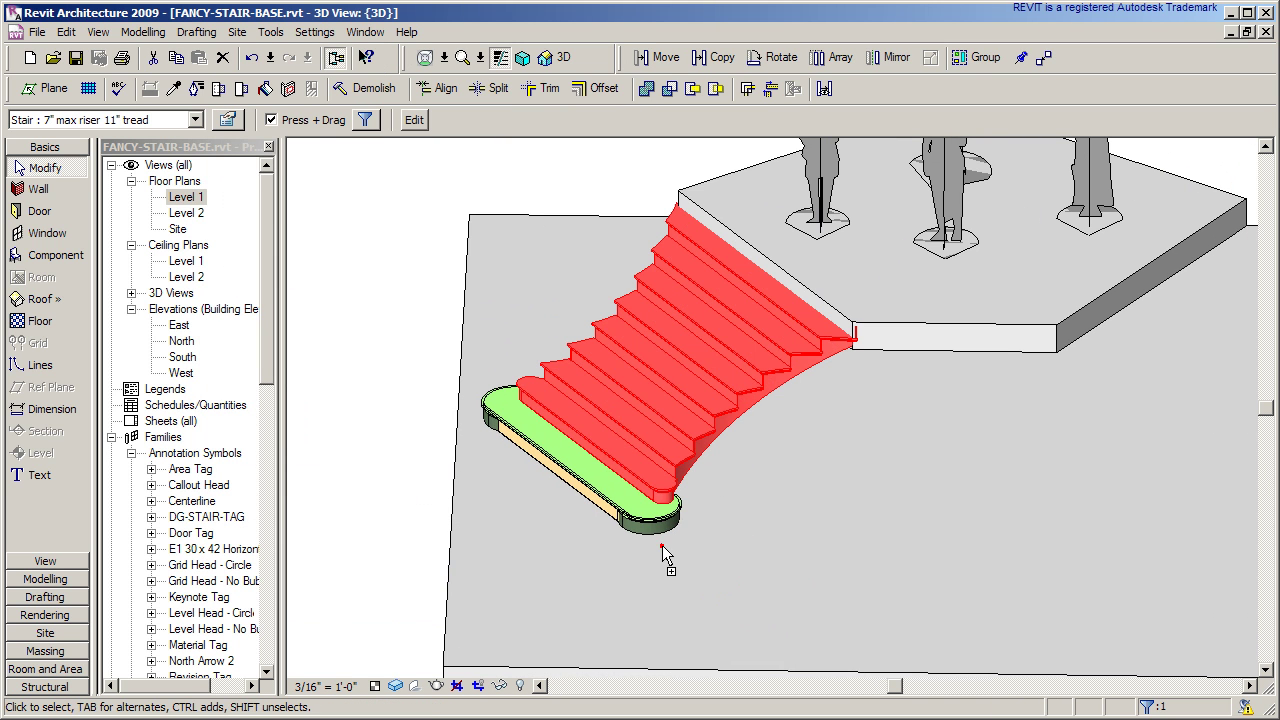
left_click(1045, 355, "ctrl")
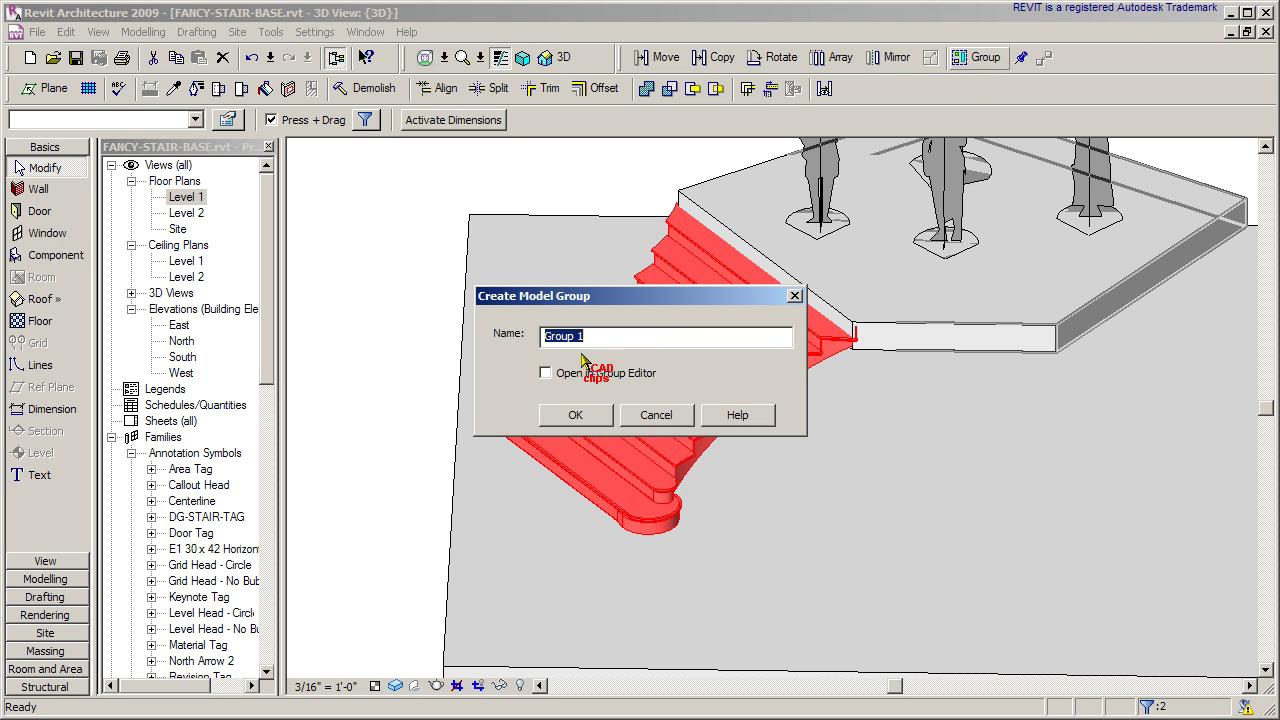
left_click(633, 340)
double_click(633, 340)
type("Stair-4")
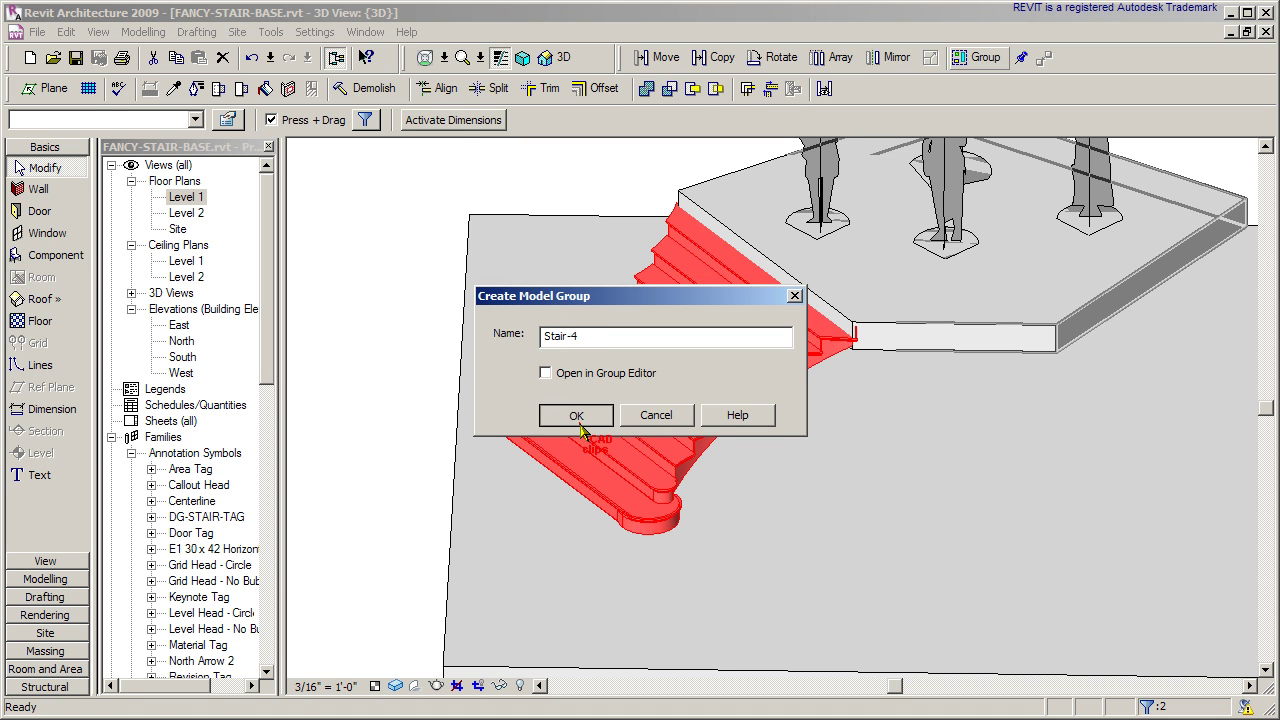
left_click(575, 414)
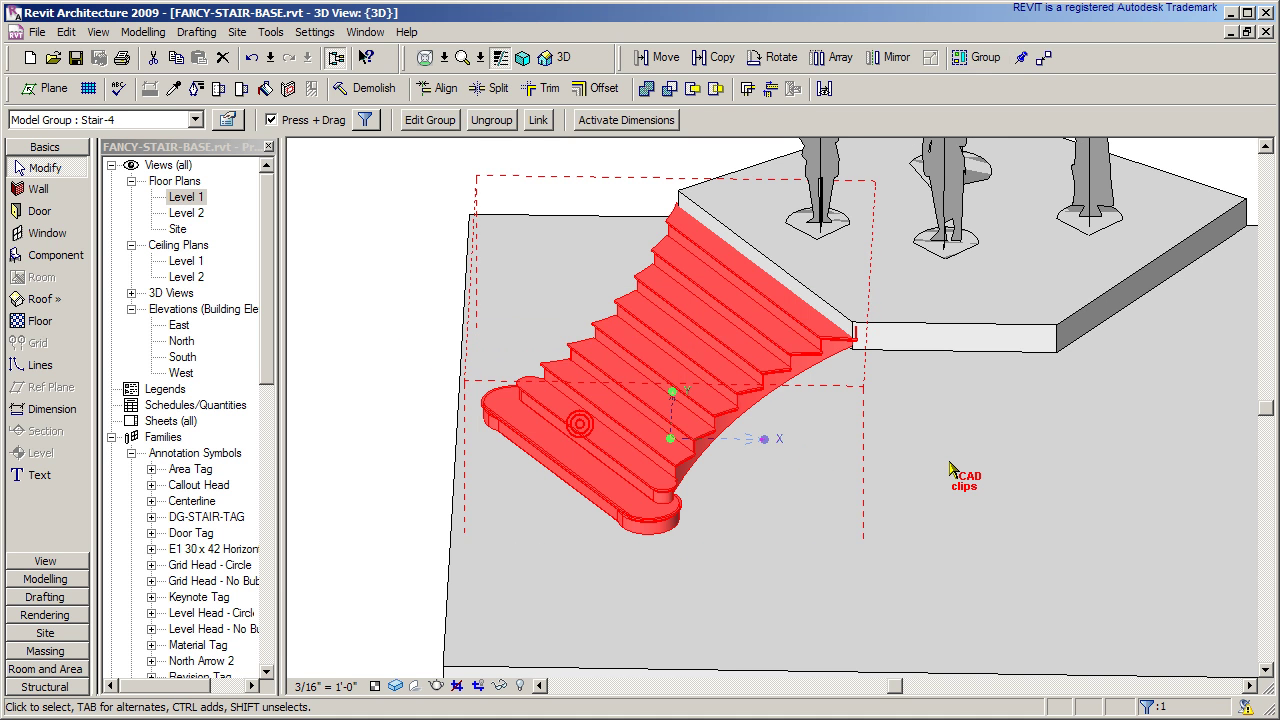
left_click(945, 462)
In the Site plan, mirror a copy of the stair group about a vertical axis through the platform's front edge midpoint and check it in 3D
double_click(180, 230)
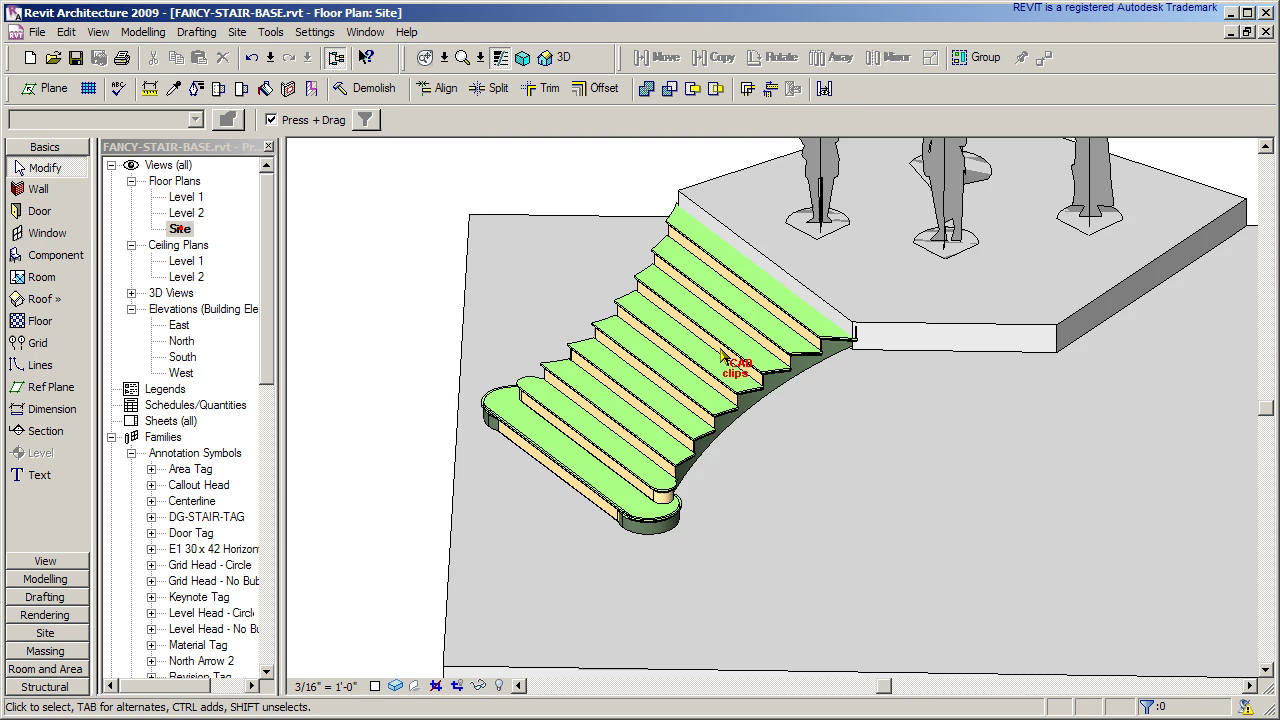
left_click(500, 553)
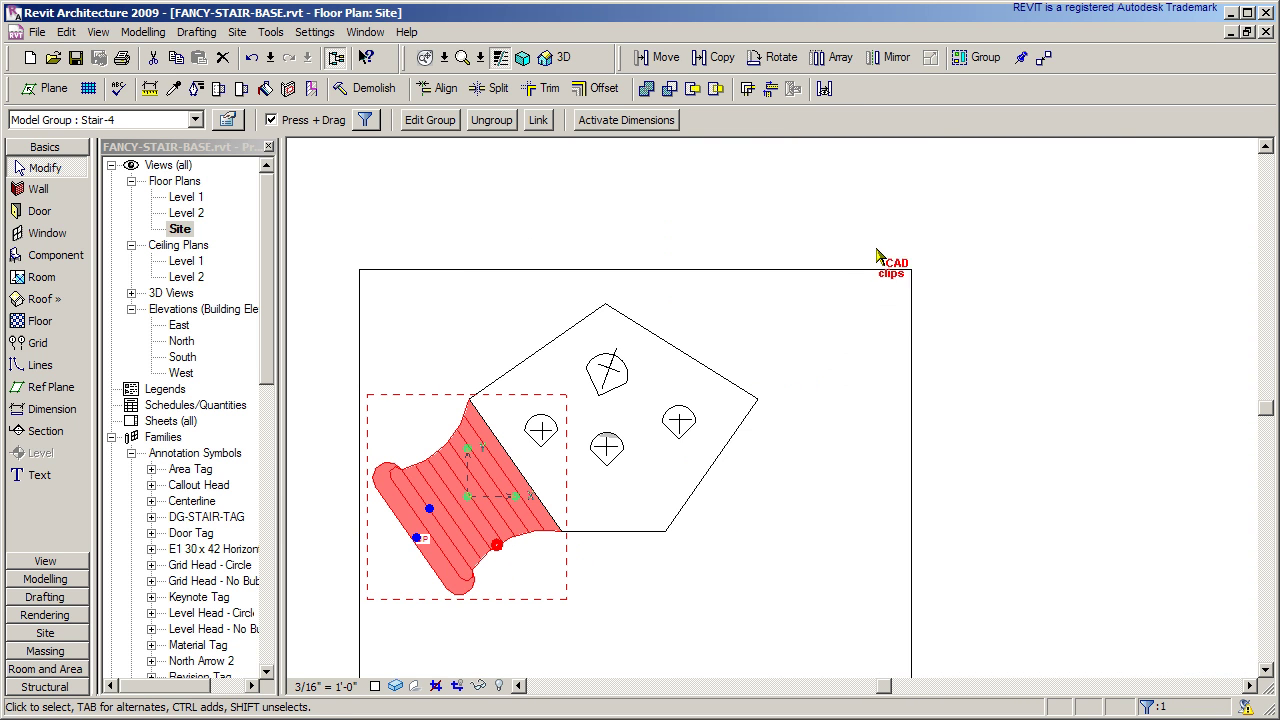
left_click(893, 57)
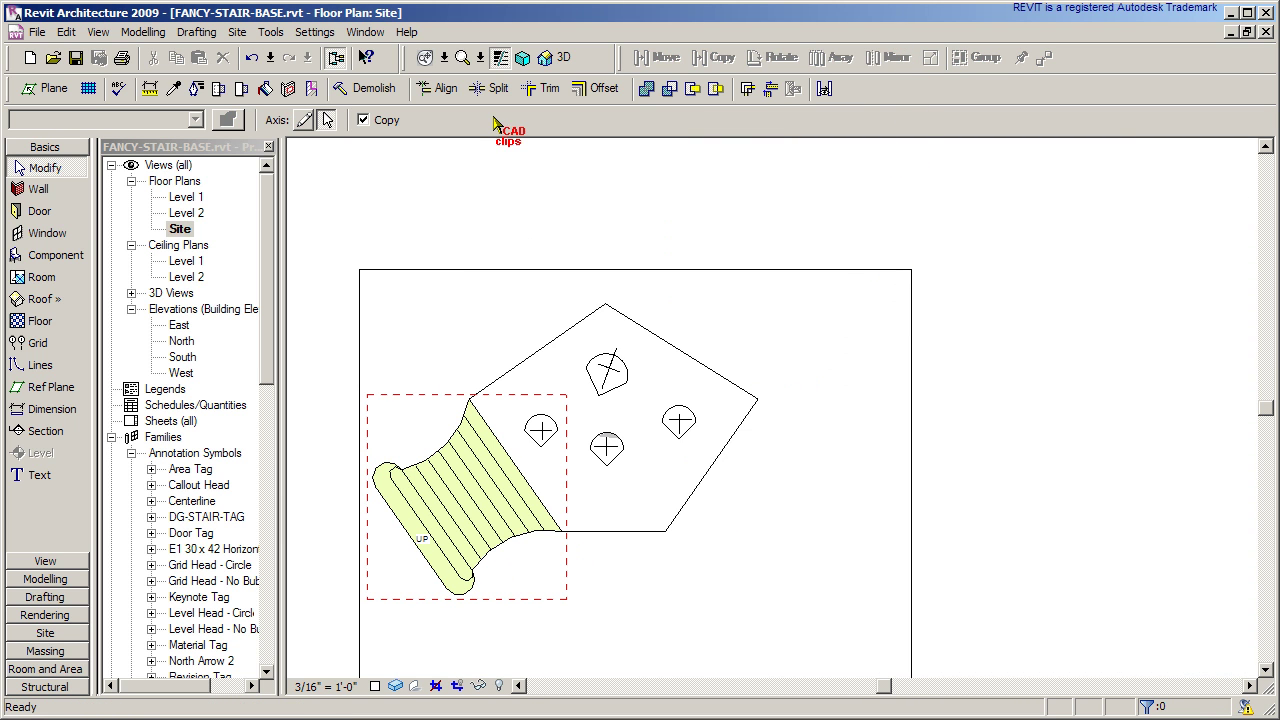
left_click(304, 119)
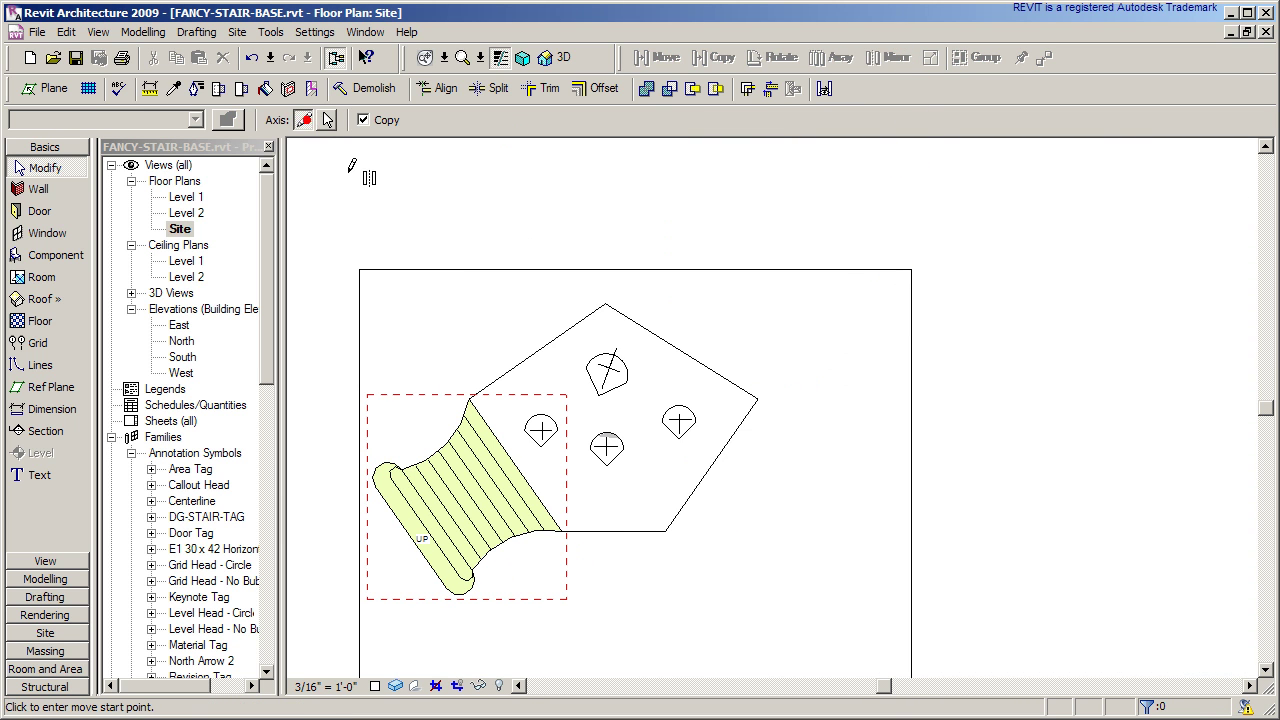
left_click(613, 531)
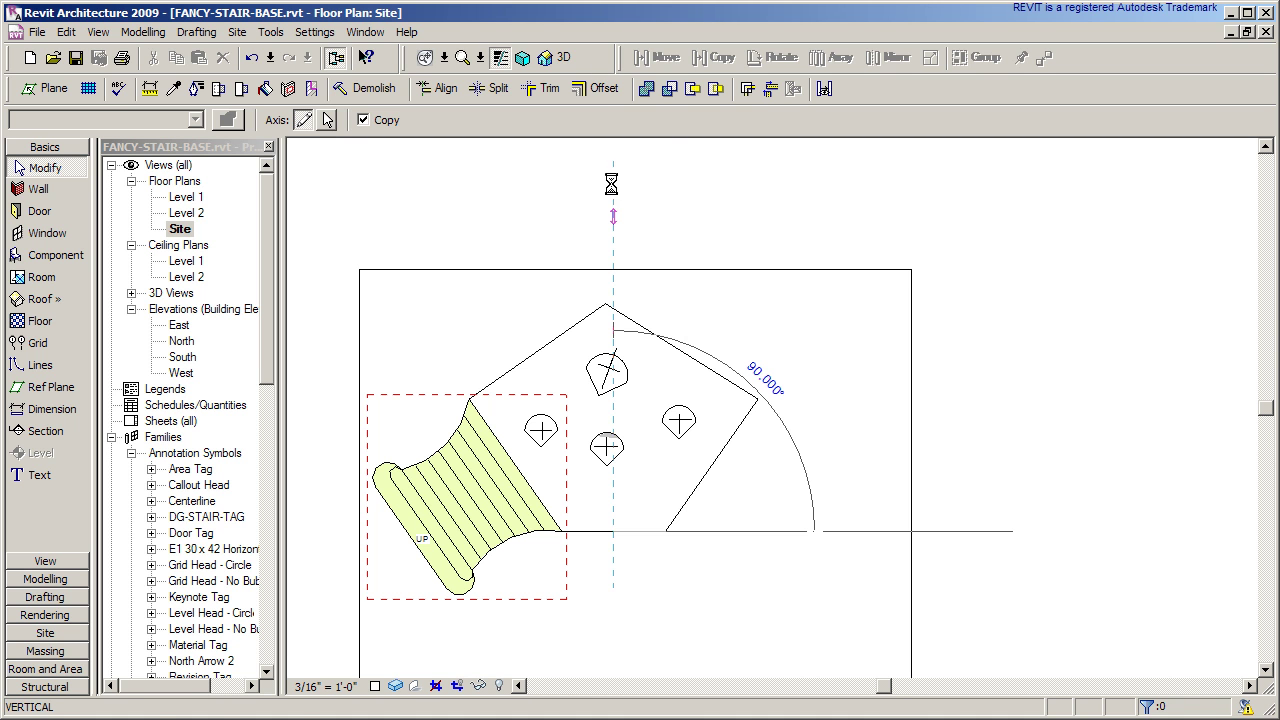
key("Escape")
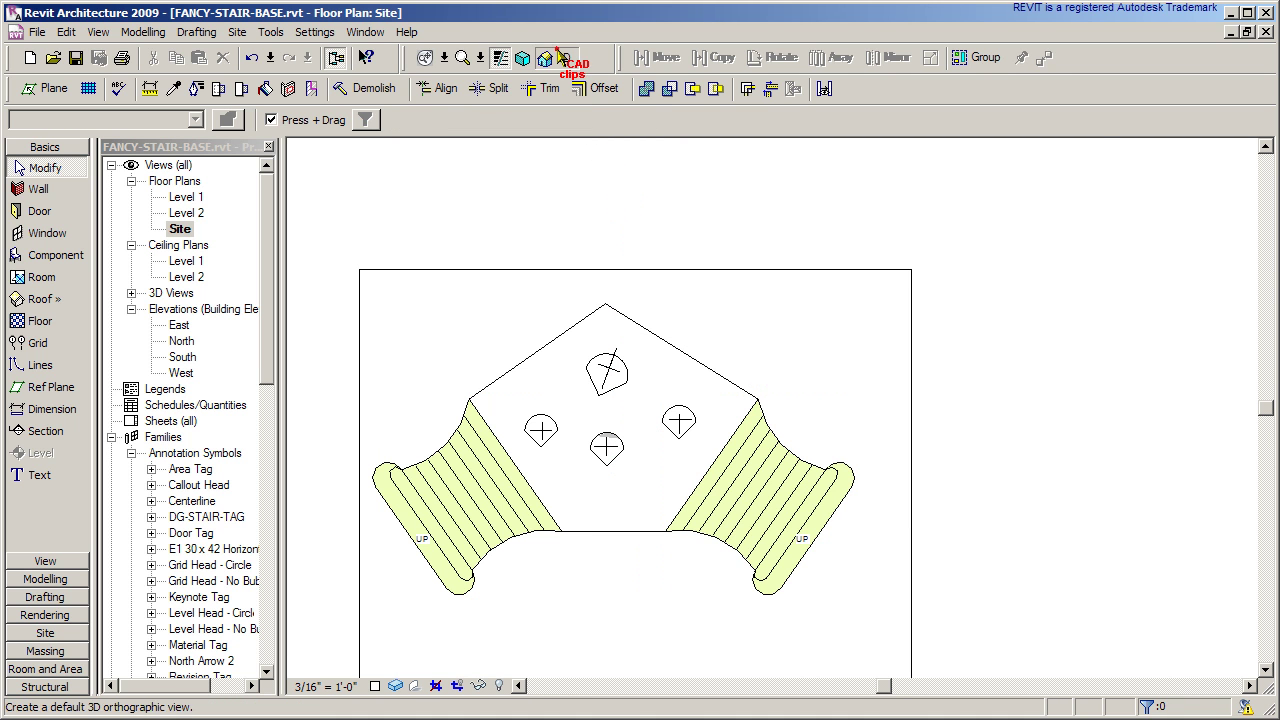
left_click(558, 57)
scroll(690, 560, "down", 3)
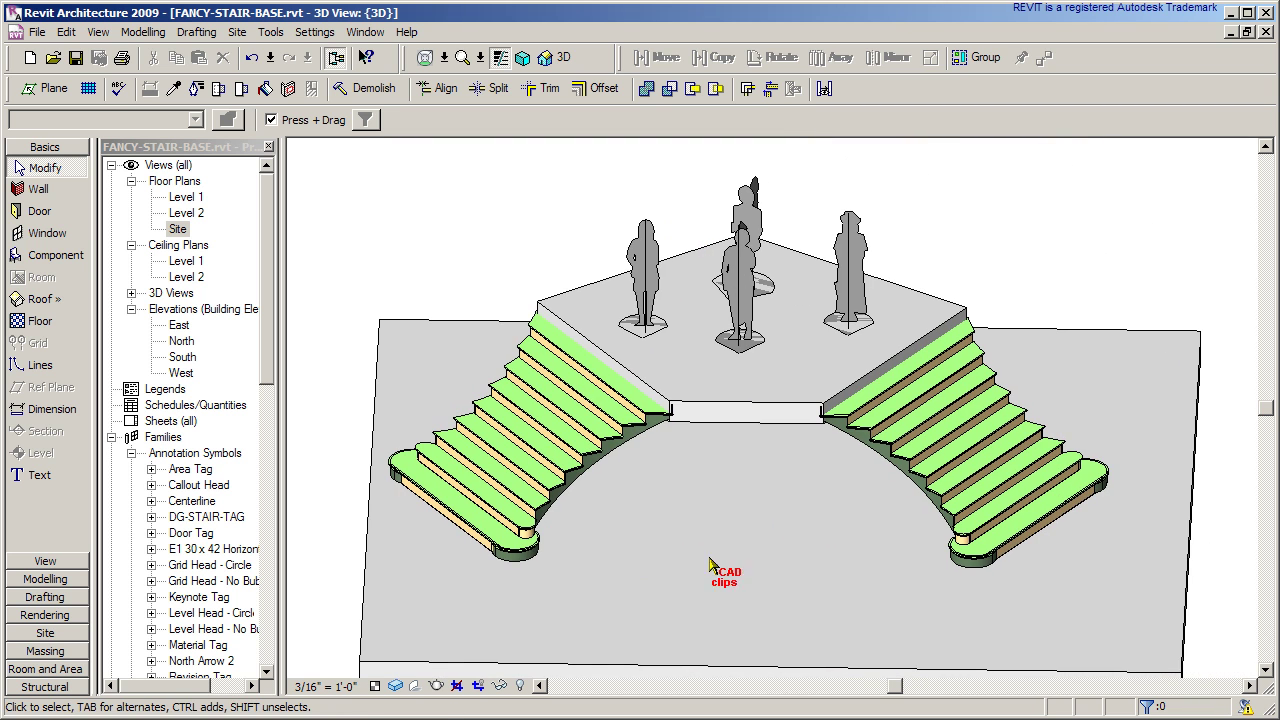
middle_click_drag(693, 563, 685, 566)
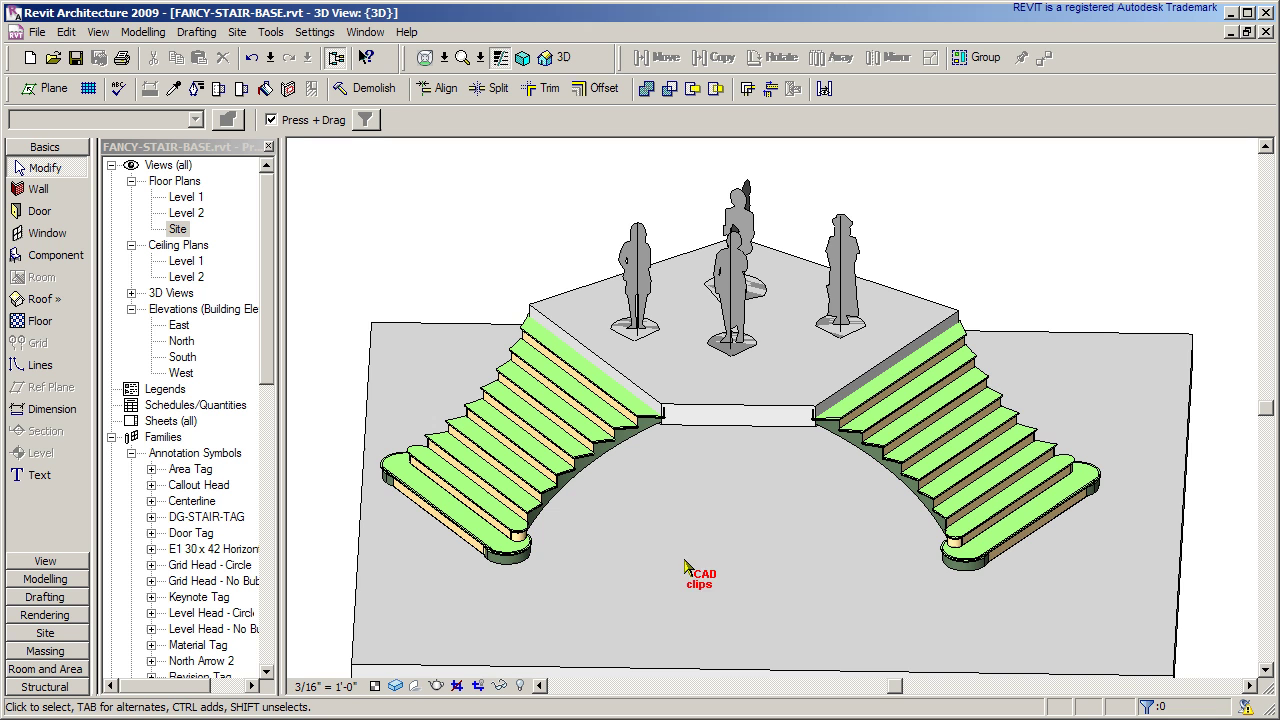
Edit the original Stair-4 group and change its upper flight's type to 7" max riser 11" tread Not end riser
scroll(664, 440, "up", 4)
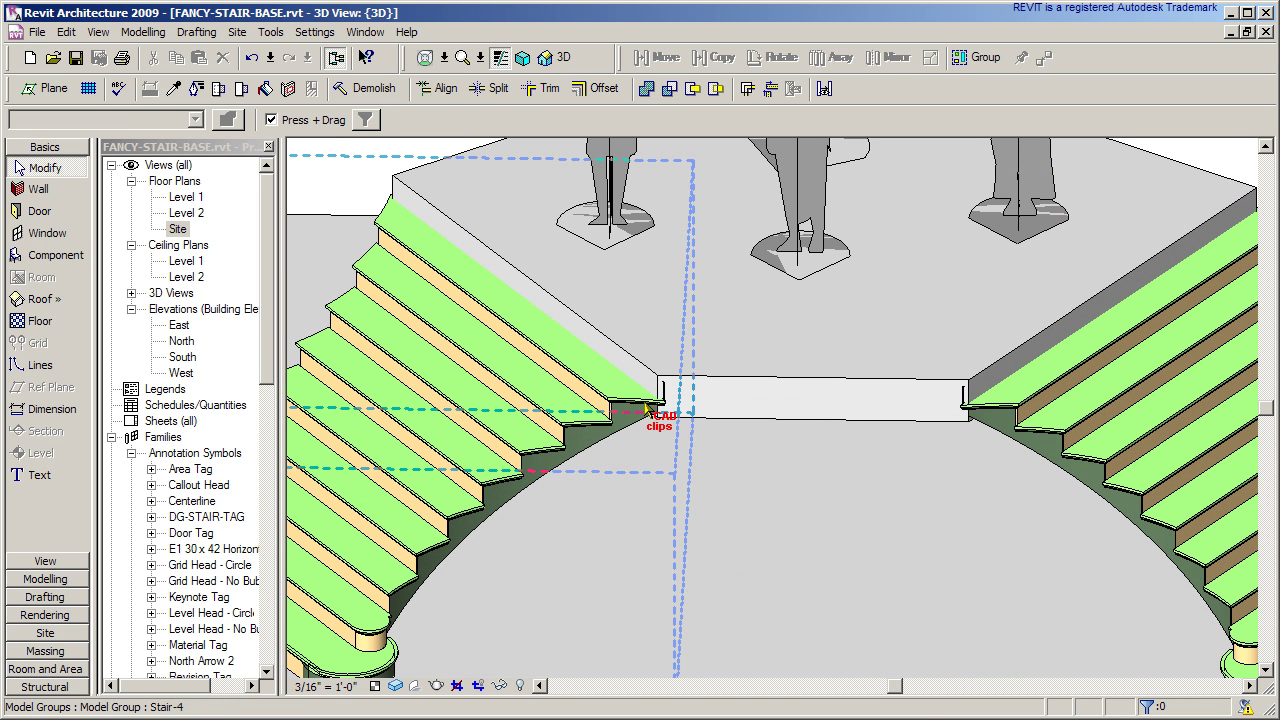
left_click(648, 409)
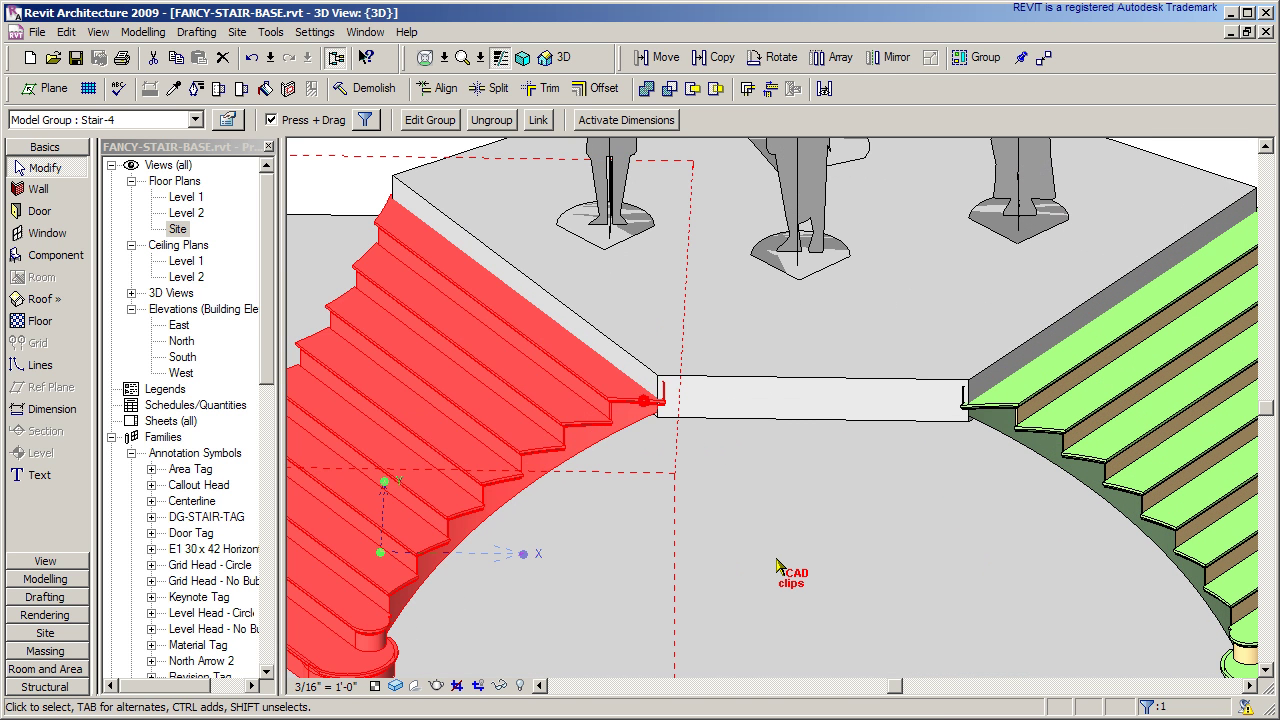
left_click(432, 120)
left_click(614, 440)
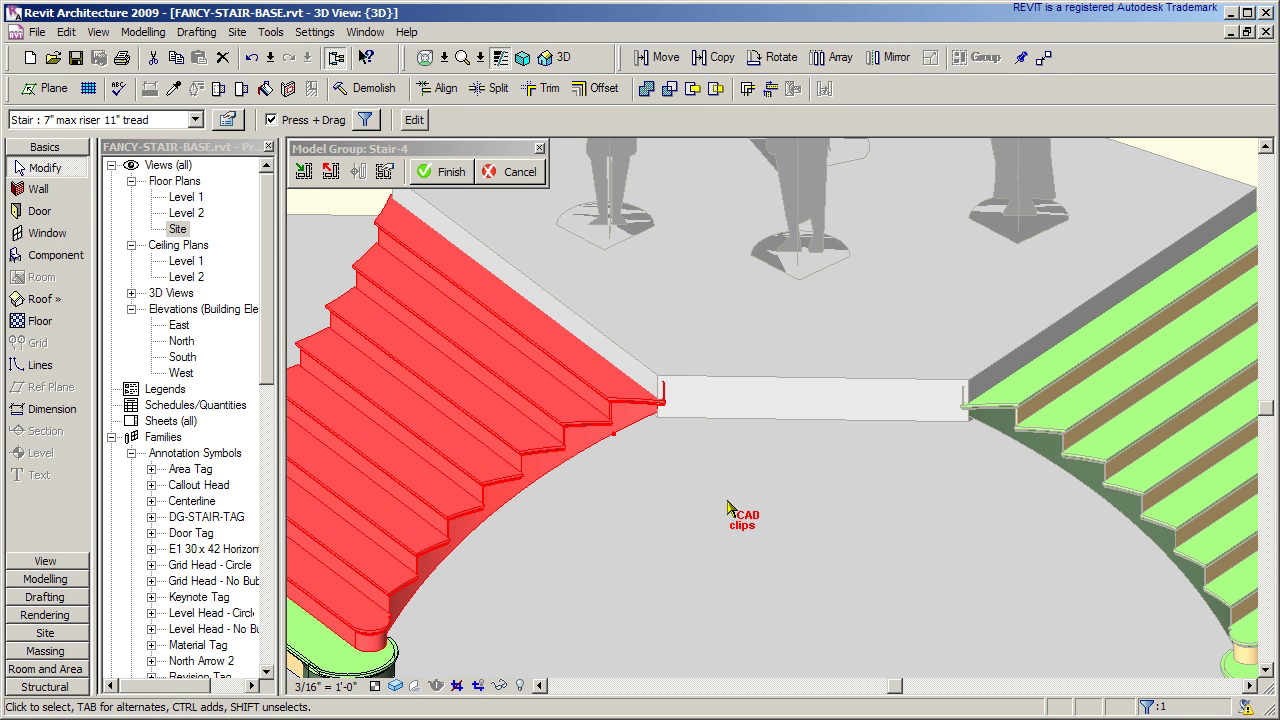
left_click(195, 119)
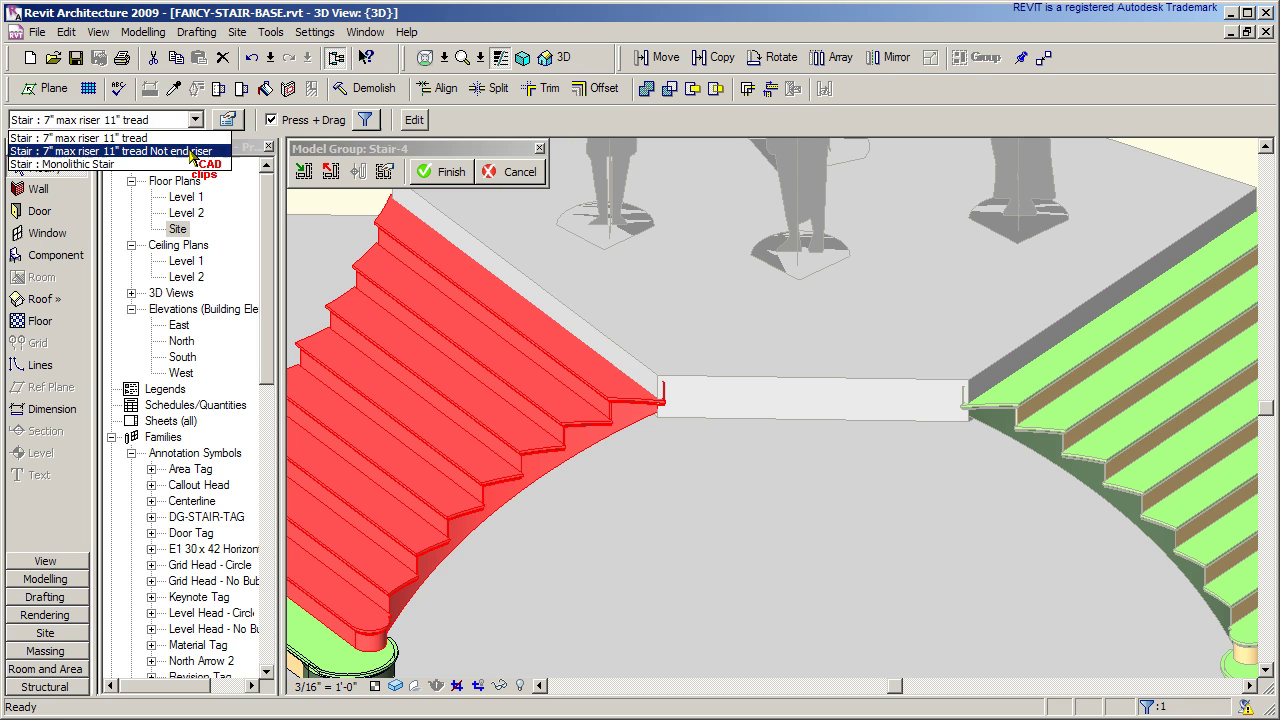
left_click(120, 150)
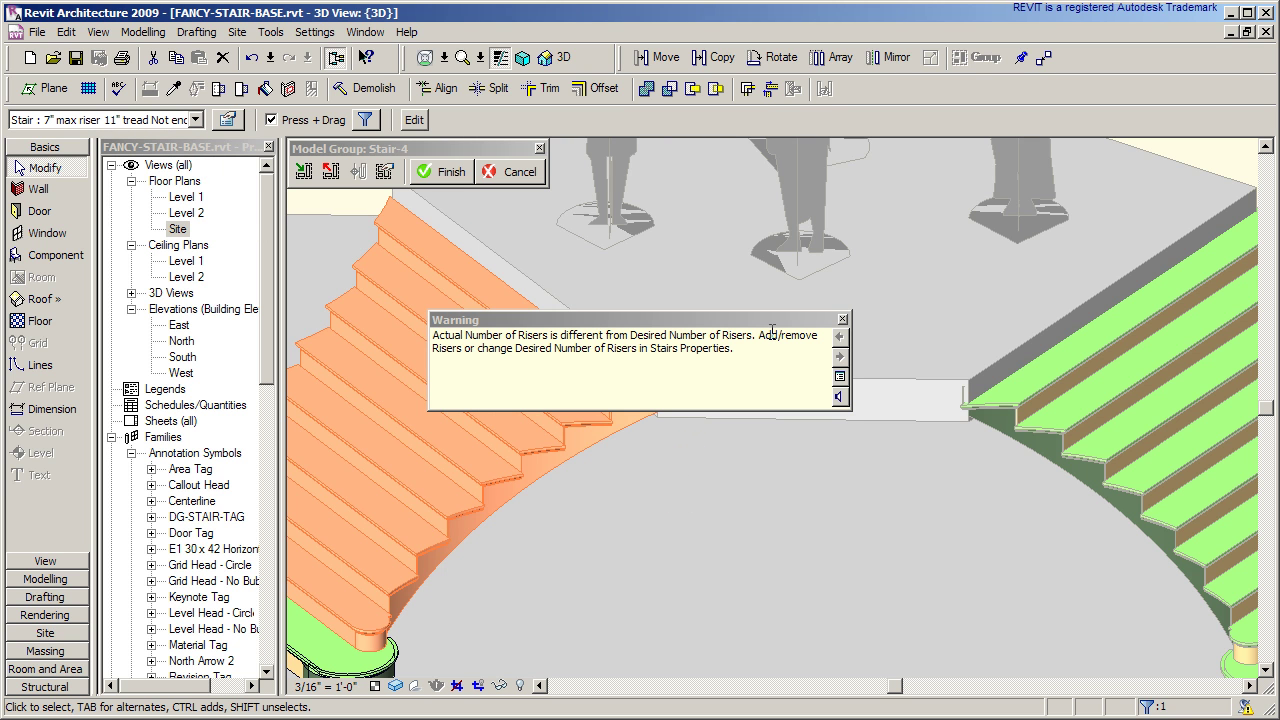
left_click_drag(760, 323, 817, 526)
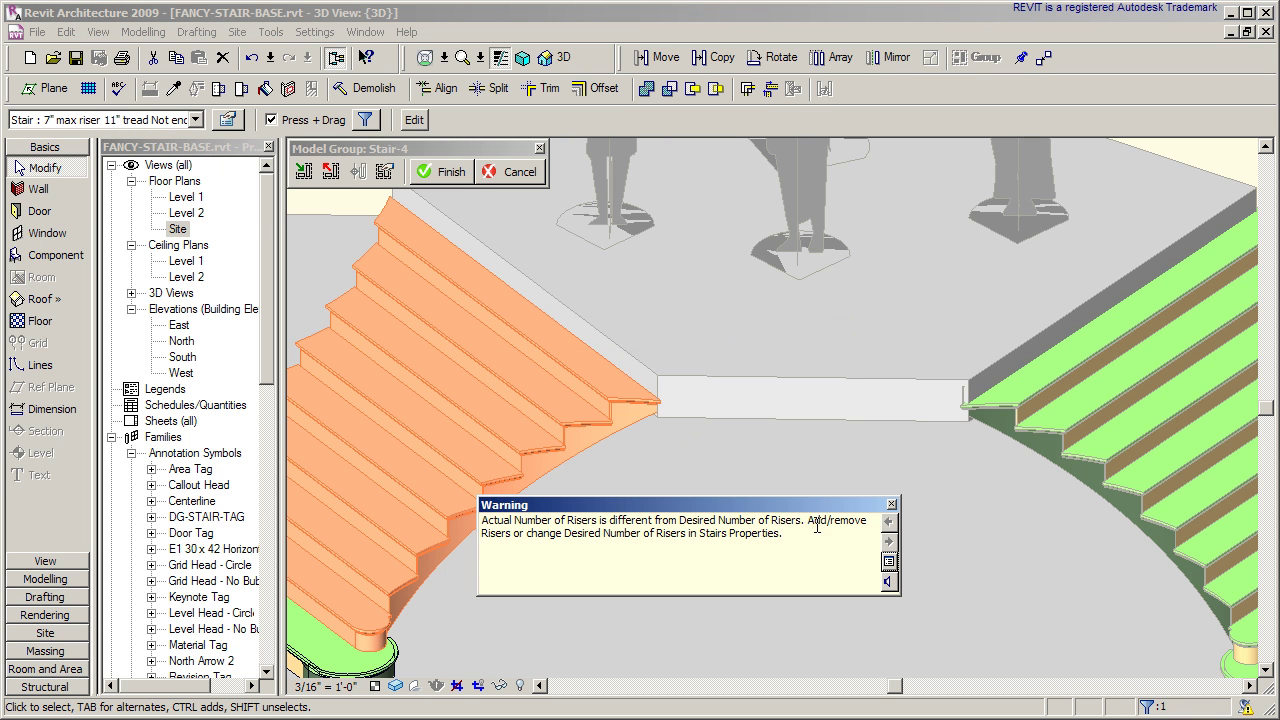
left_click(891, 507)
left_click(857, 523)
Finish editing the stair group, deleting the elements that cause the riser and boundary line error
scroll(820, 520, "down", 2)
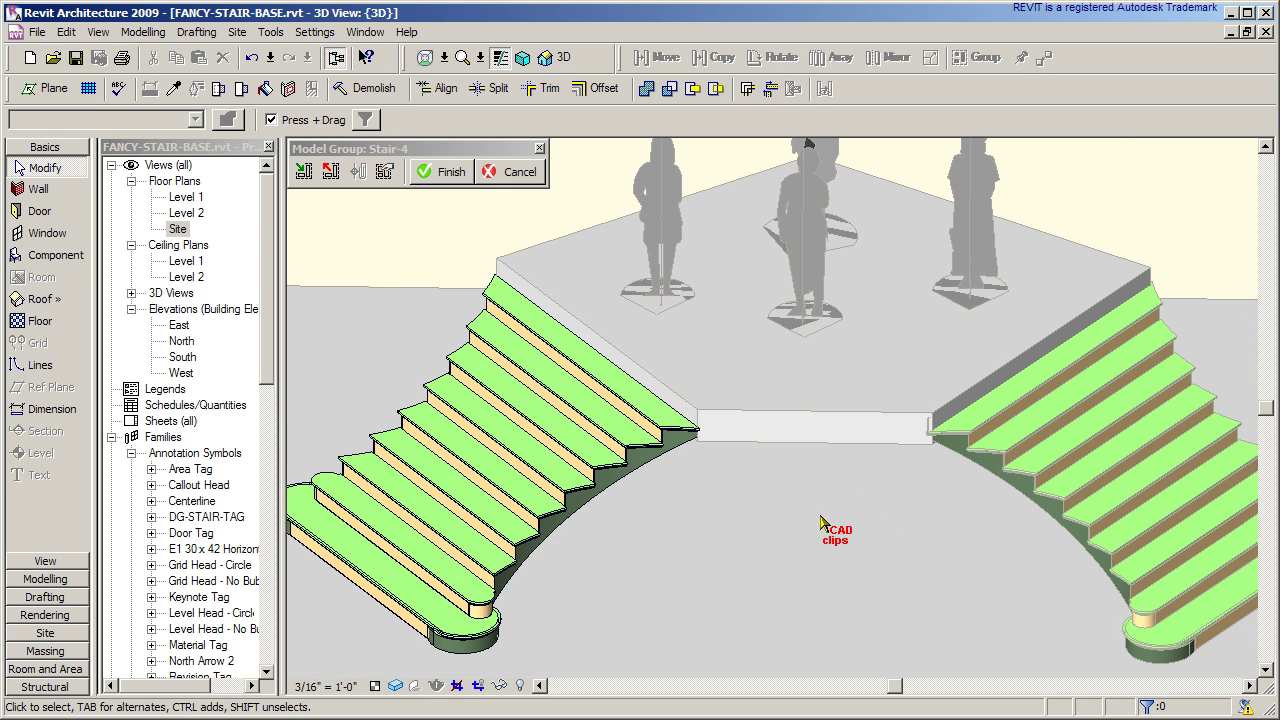
left_click(441, 172)
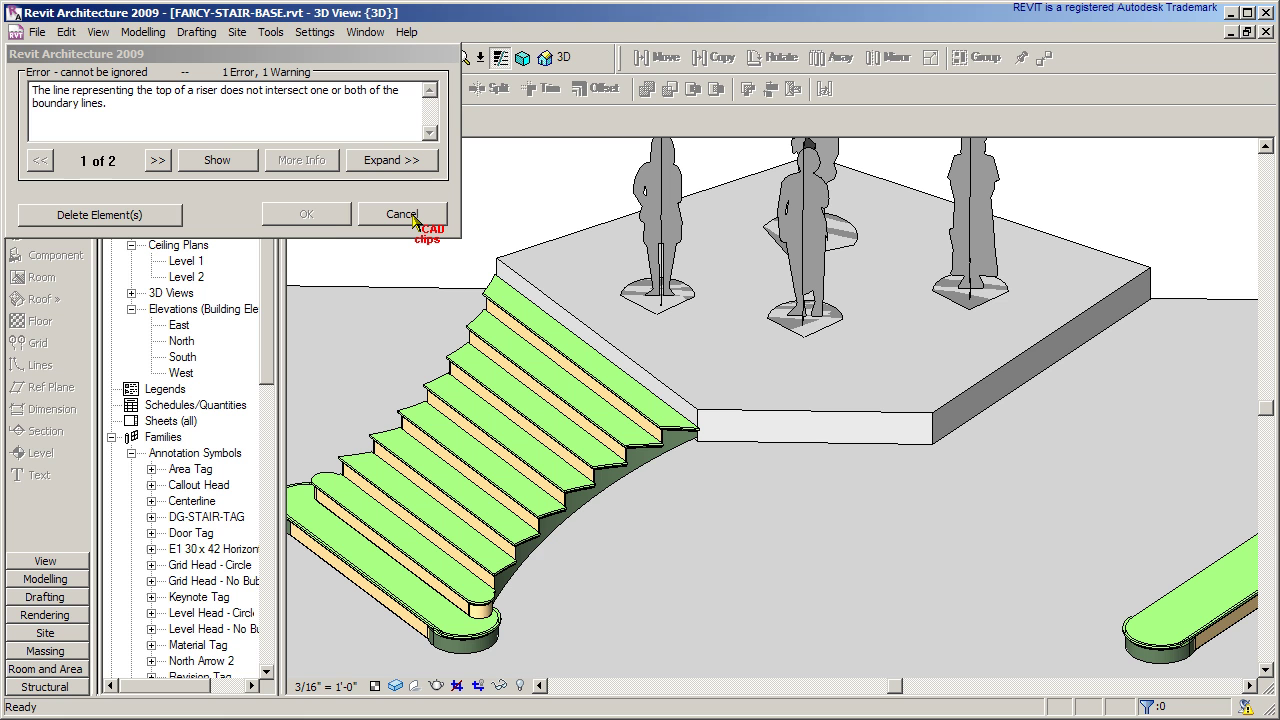
left_click(107, 213)
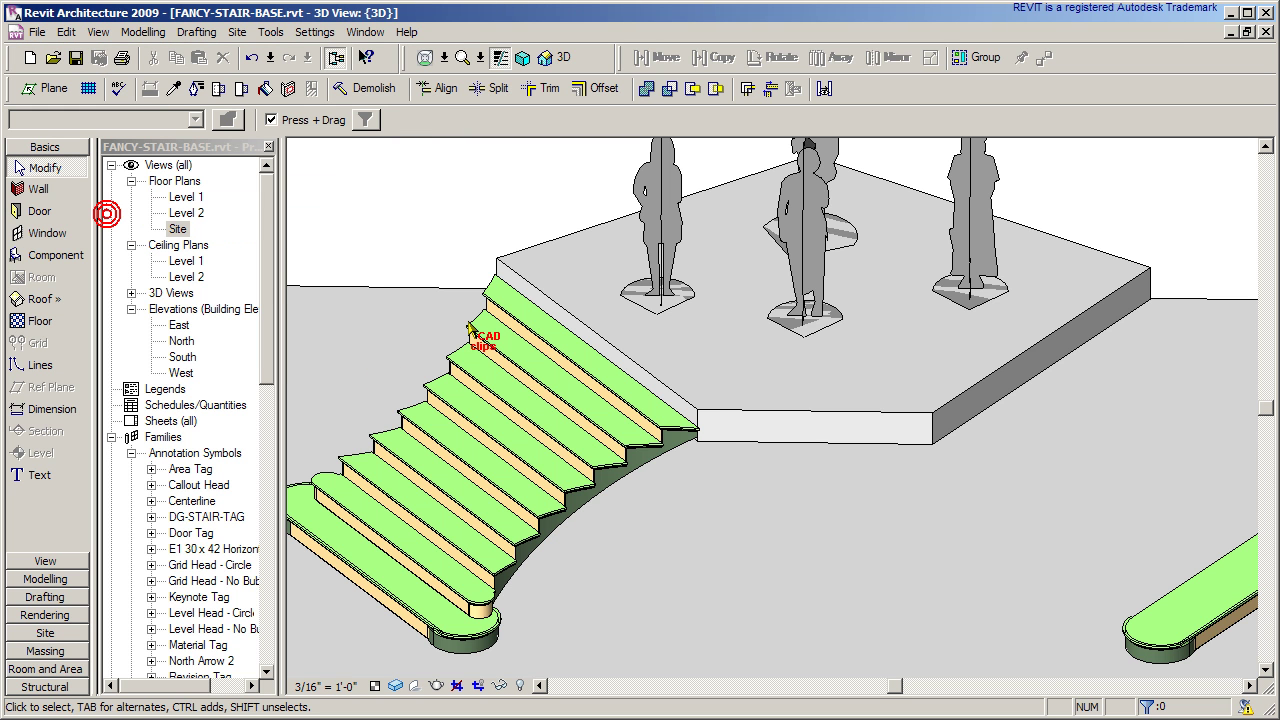
Delete the mirrored stair group, leaving only the original group against the platform
left_click(552, 452)
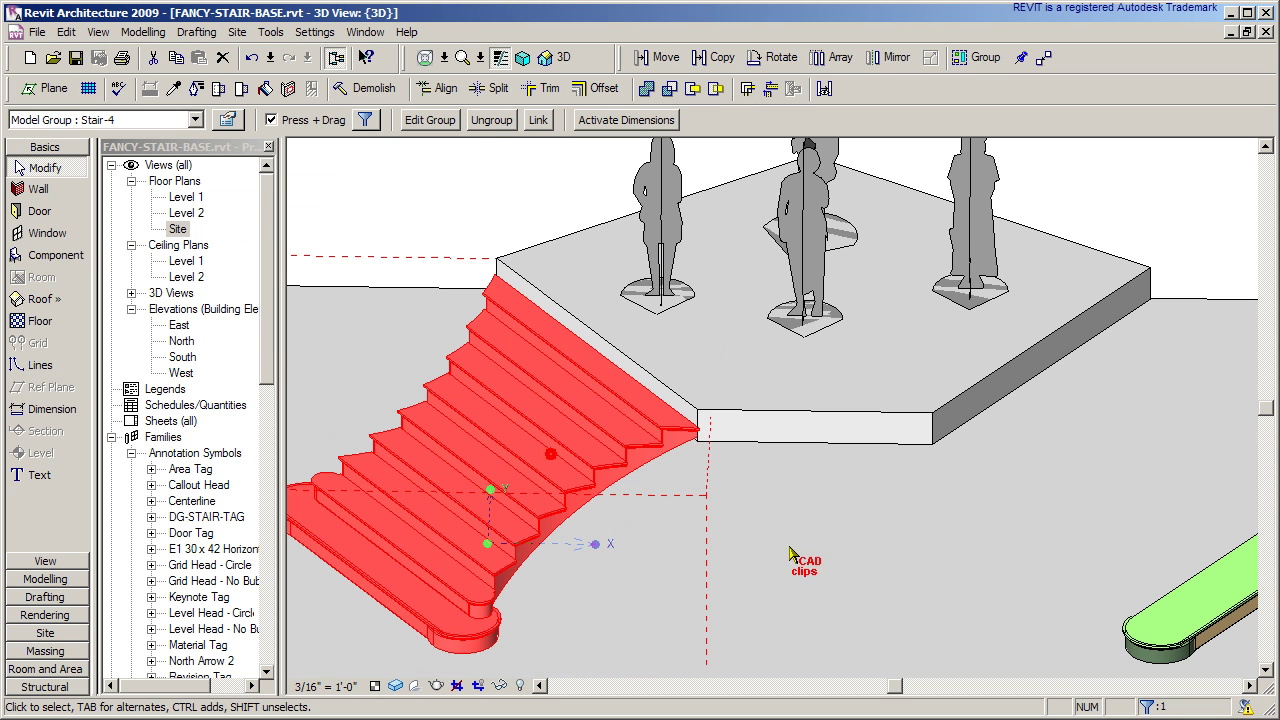
key("Escape")
scroll(923, 585, "down", 4)
key("ctrl+z")
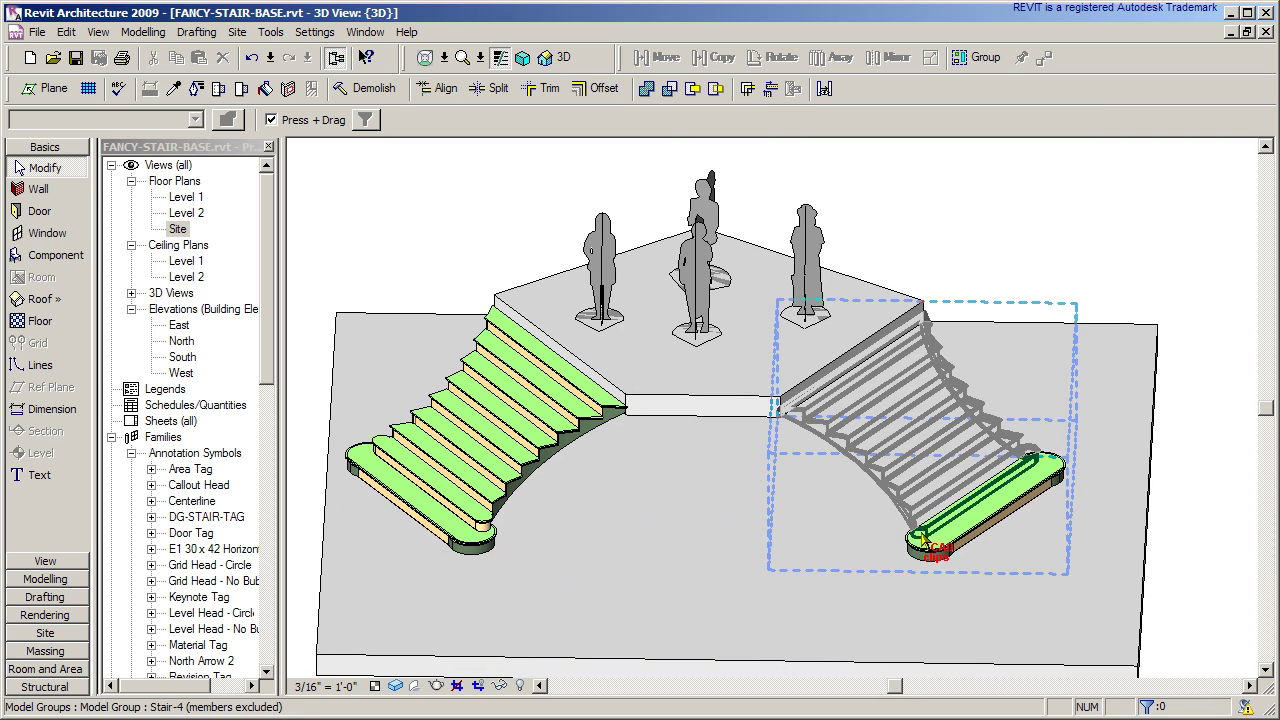
key("ctrl+z")
key("ctrl+y")
left_click(927, 552)
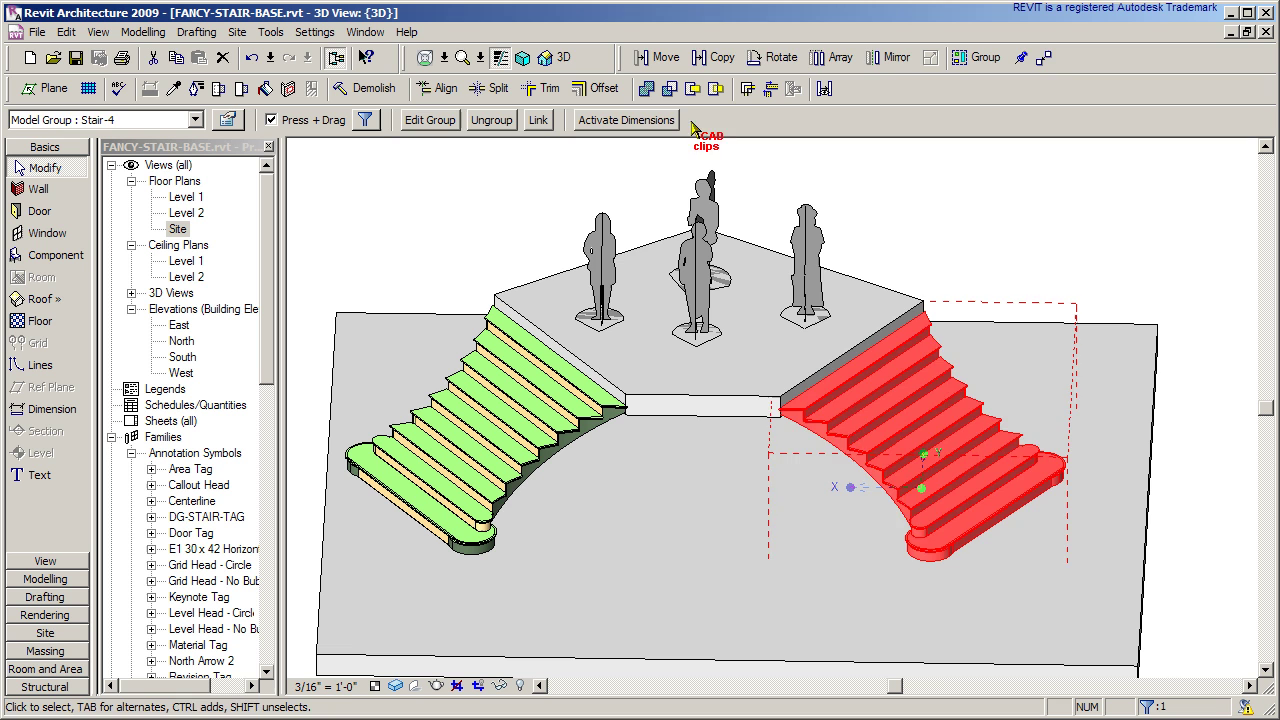
key("Delete")
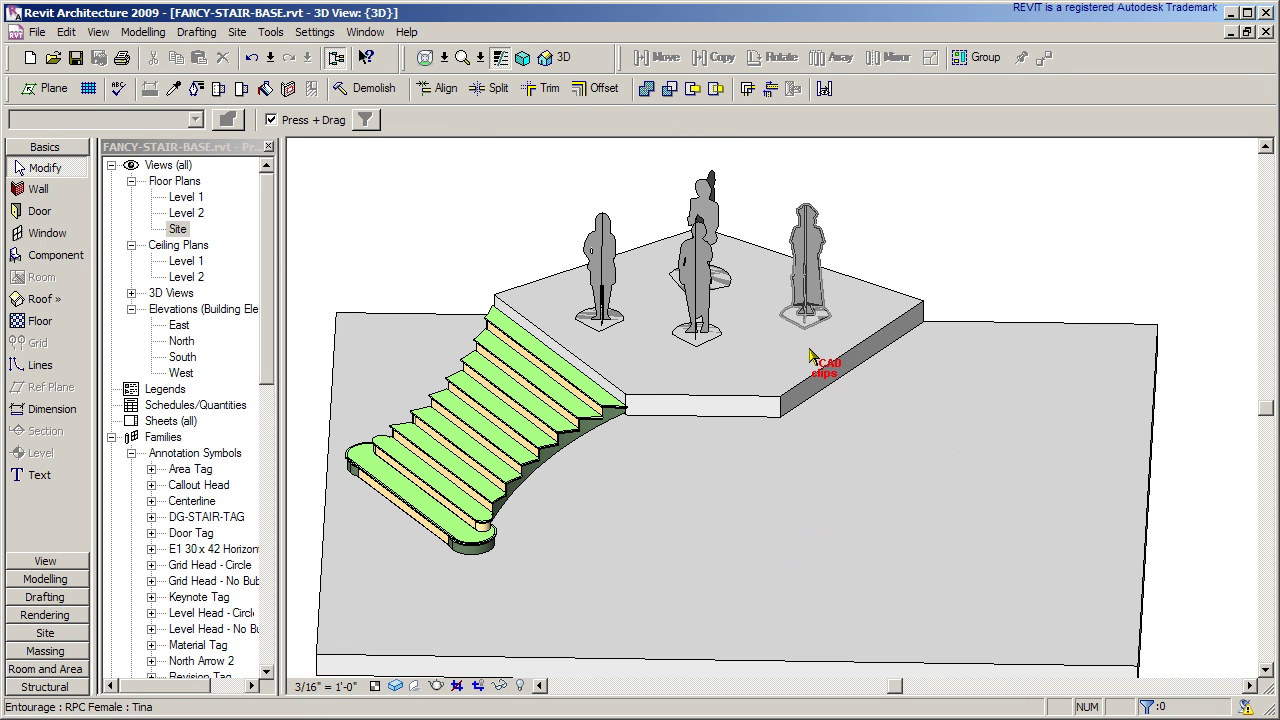
Mirror a copy of the corrected stair group in the Site plan about the platform's vertical centreline and inspect both stairs in 3D
double_click(180, 230)
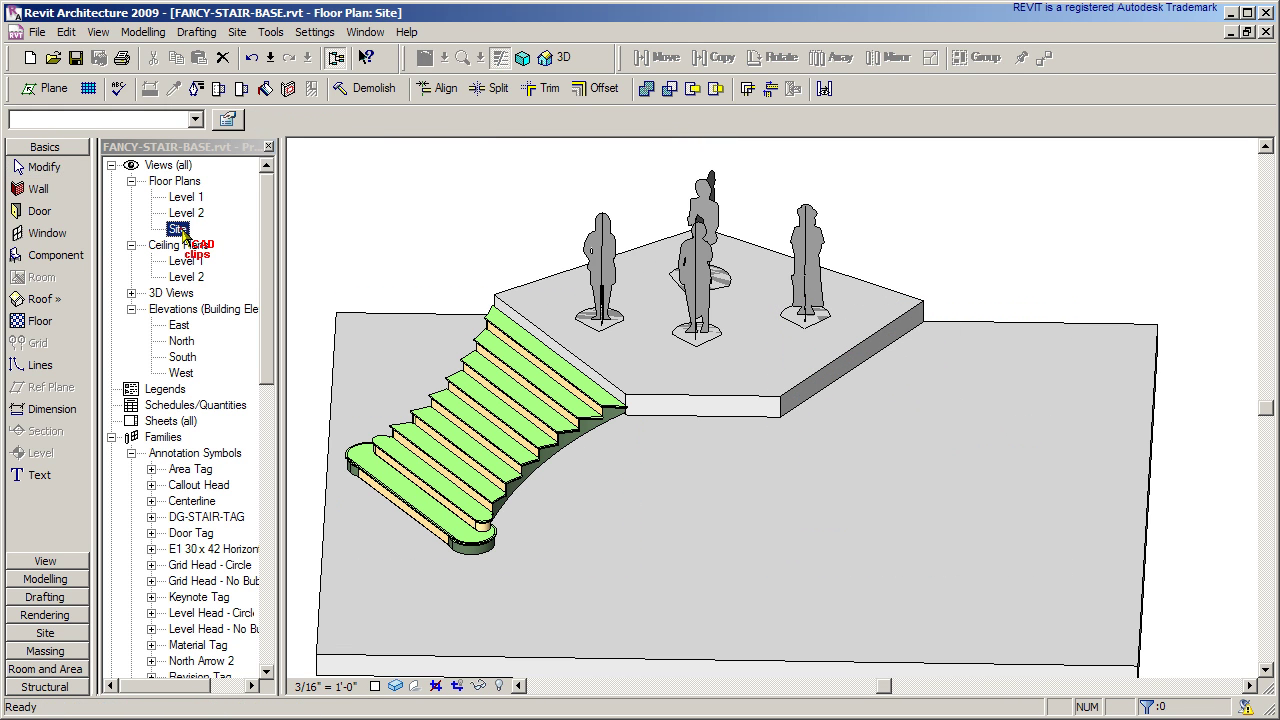
left_click(526, 510)
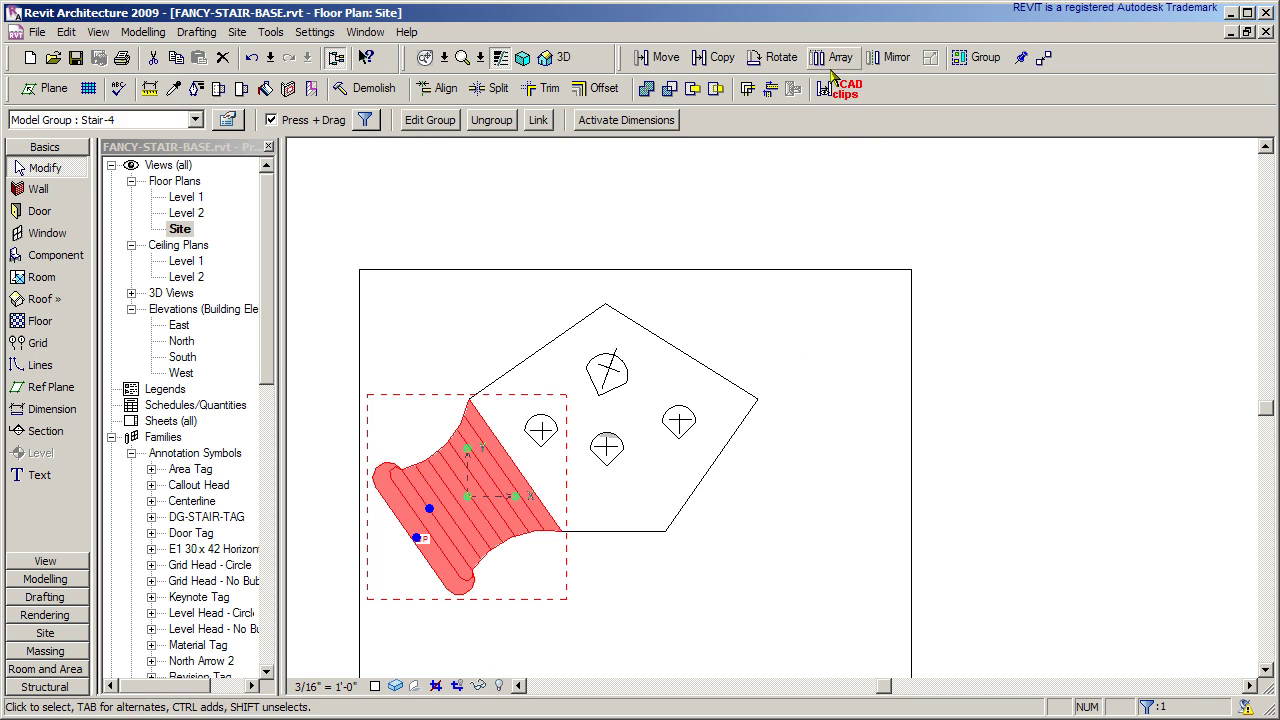
left_click(888, 57)
left_click(305, 120)
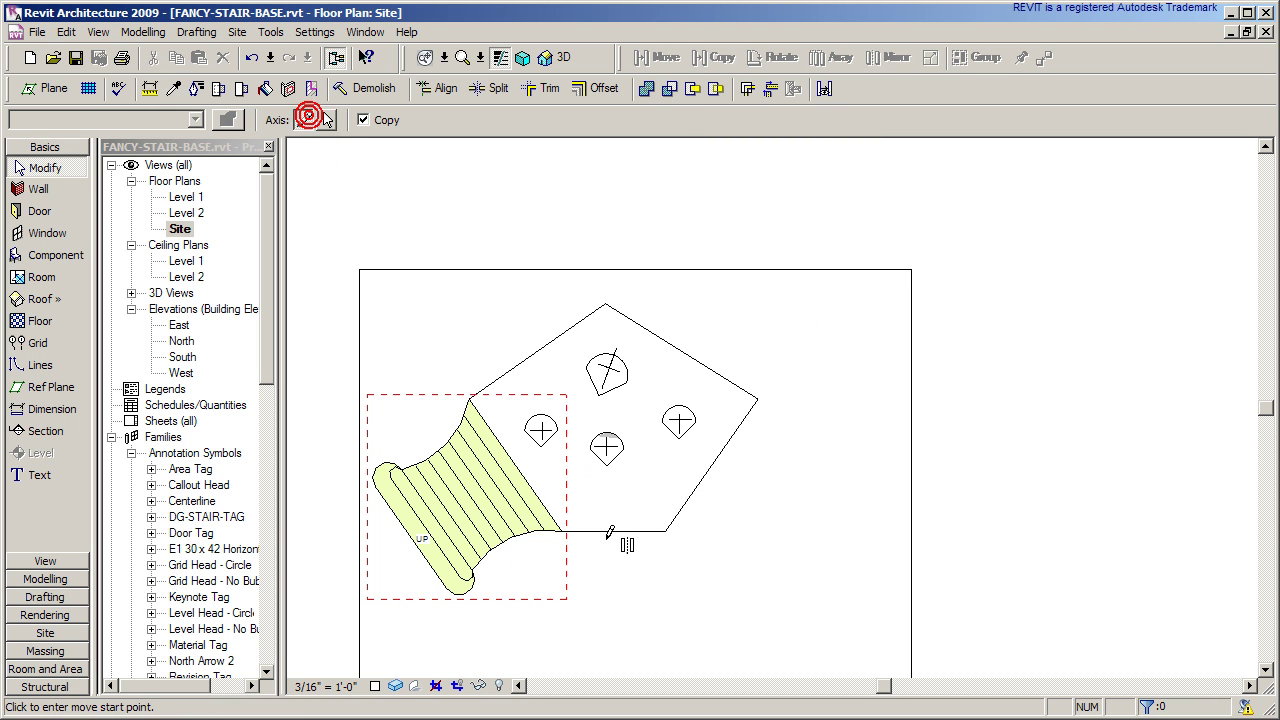
left_click(613, 530)
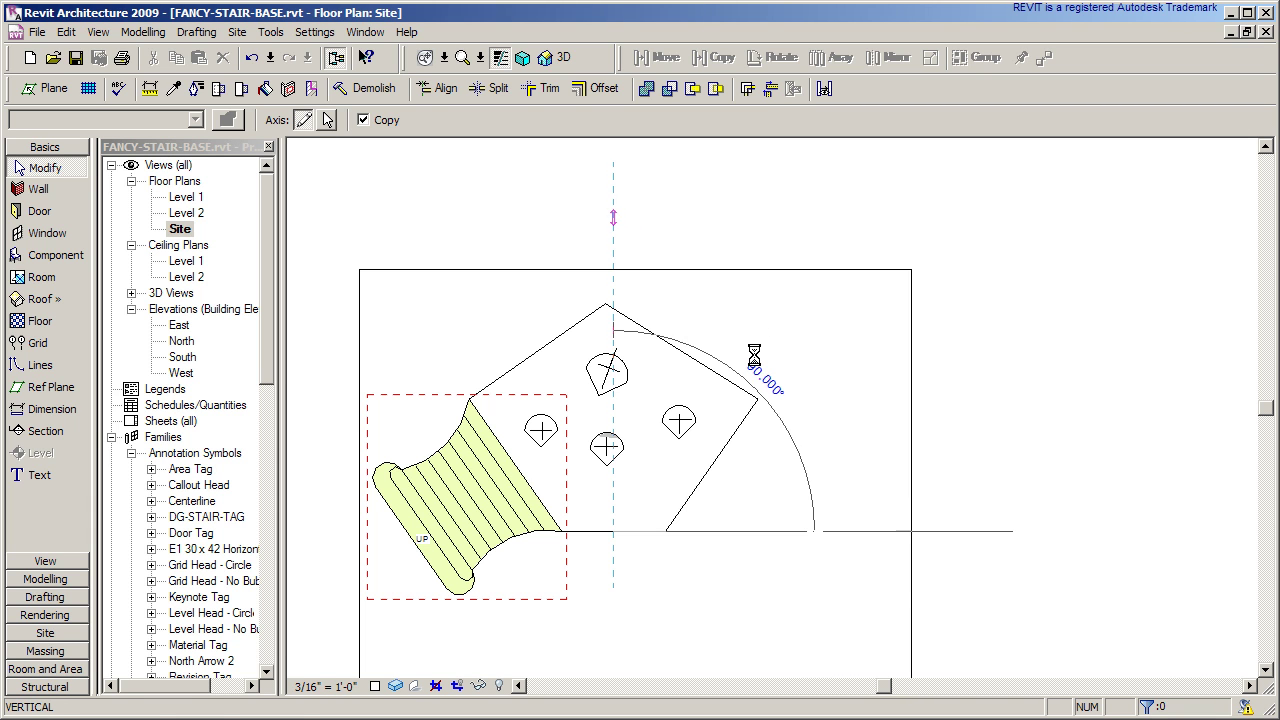
left_click(985, 442)
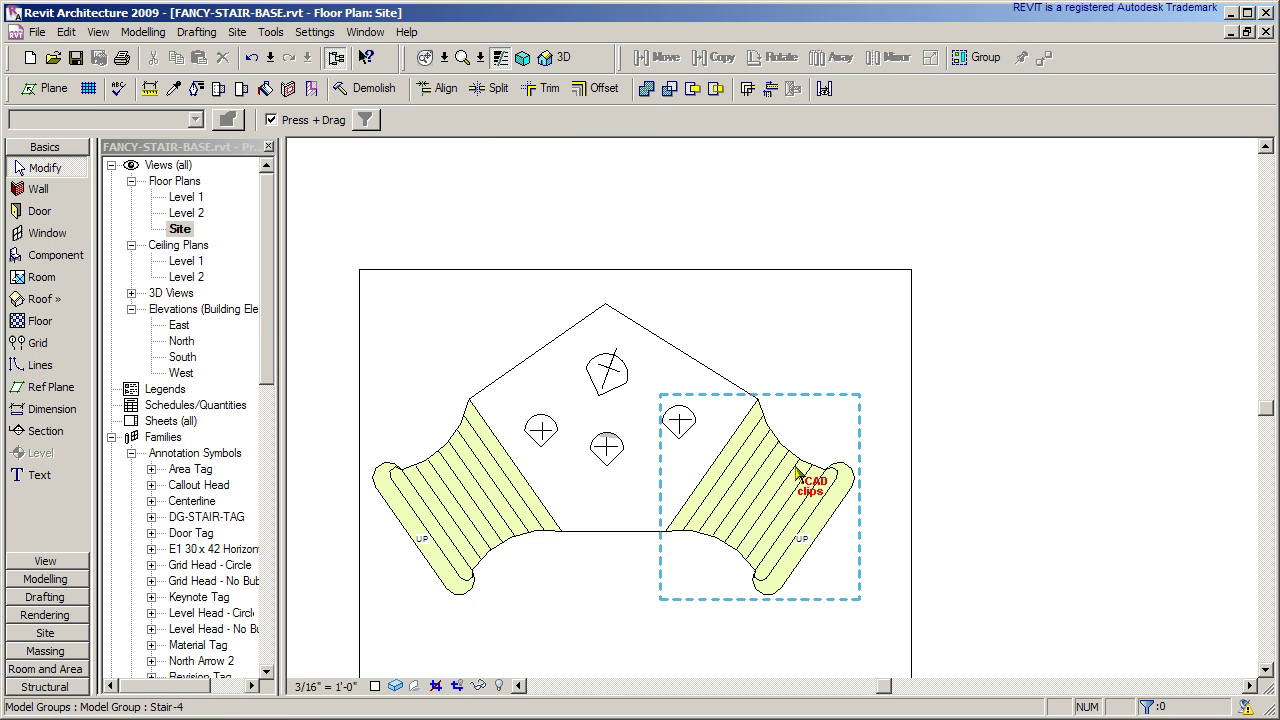
left_click(547, 58)
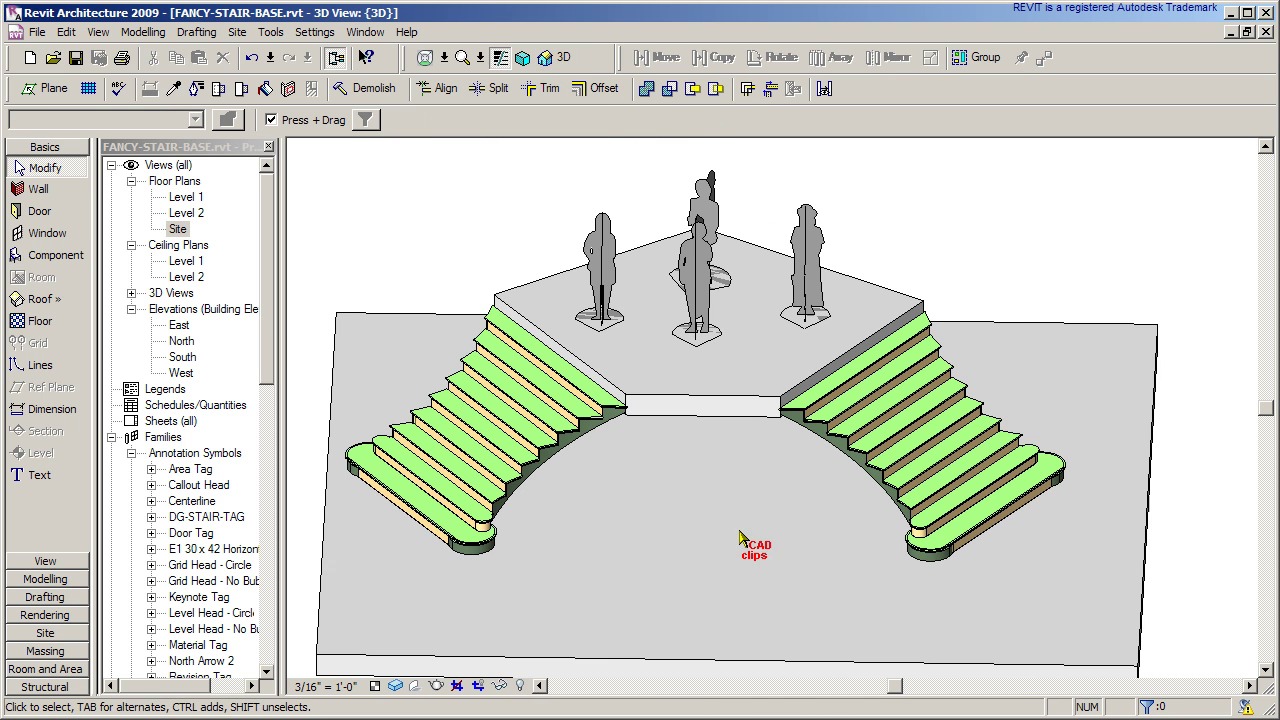
scroll(735, 520, "up", 2)
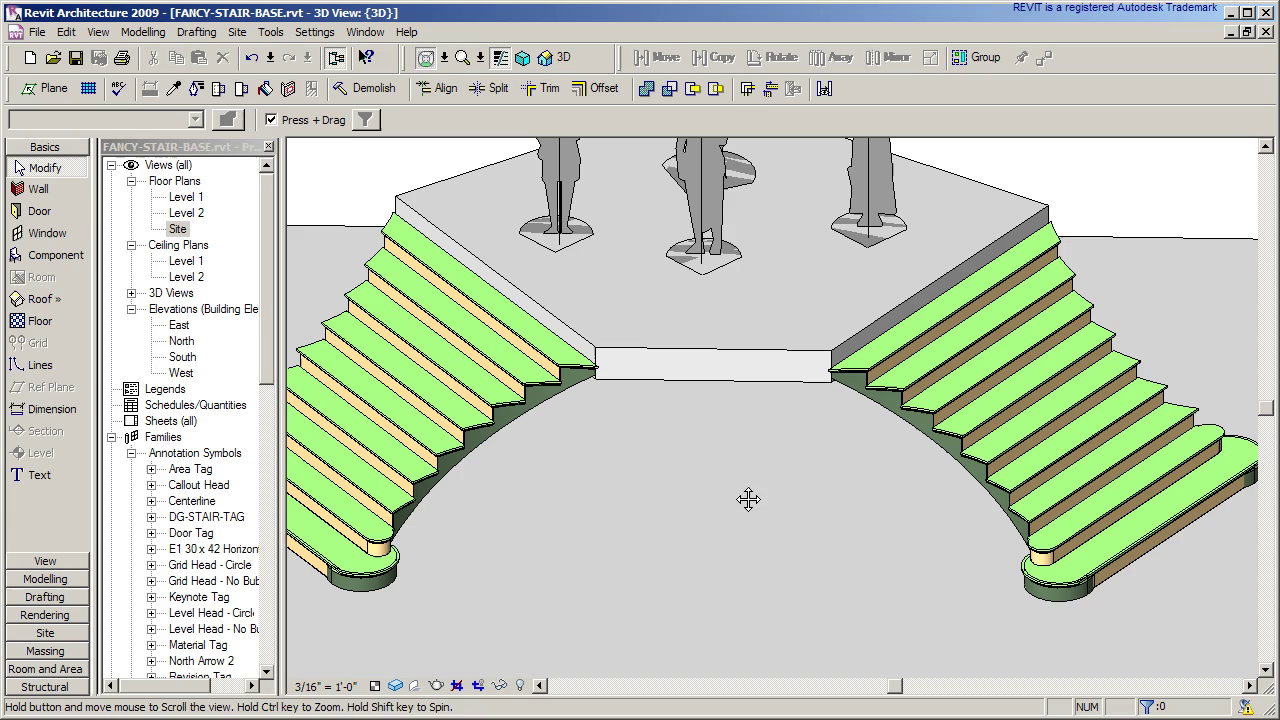